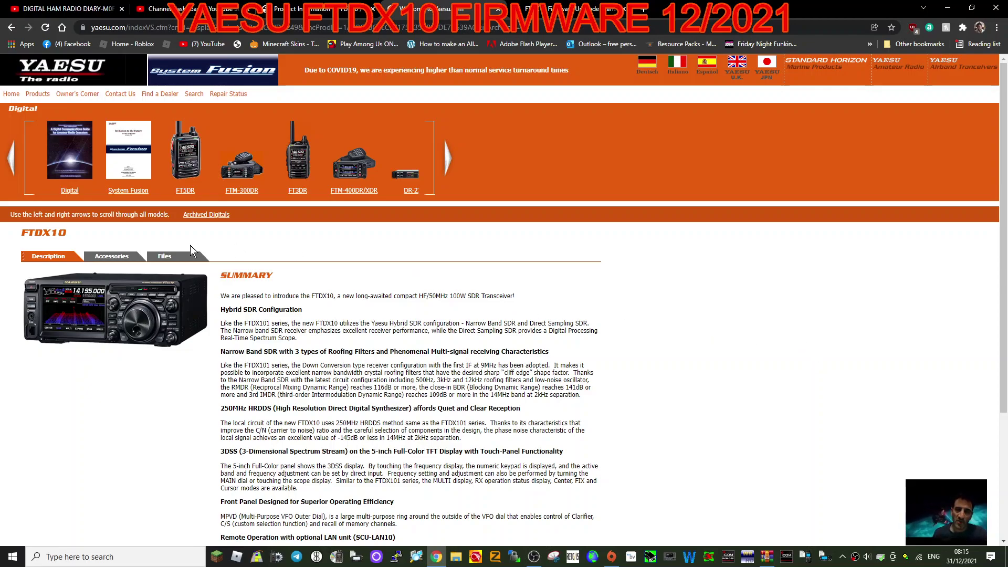
Download "FTDX10 Firmware Update 202112 (12/27/21)" from the FTDX10 product page's files
left_click(167, 259)
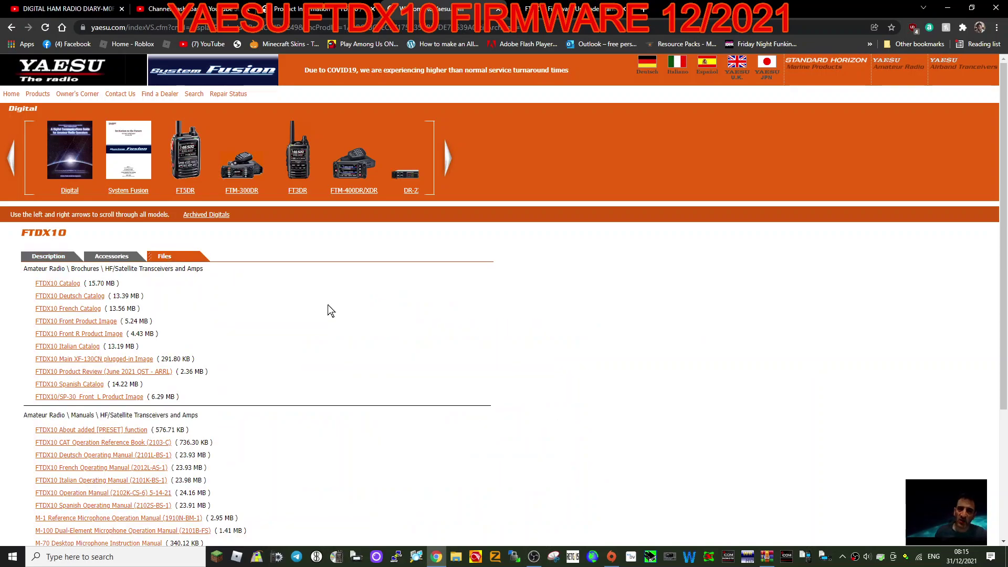
scroll(330, 306, "down", 4)
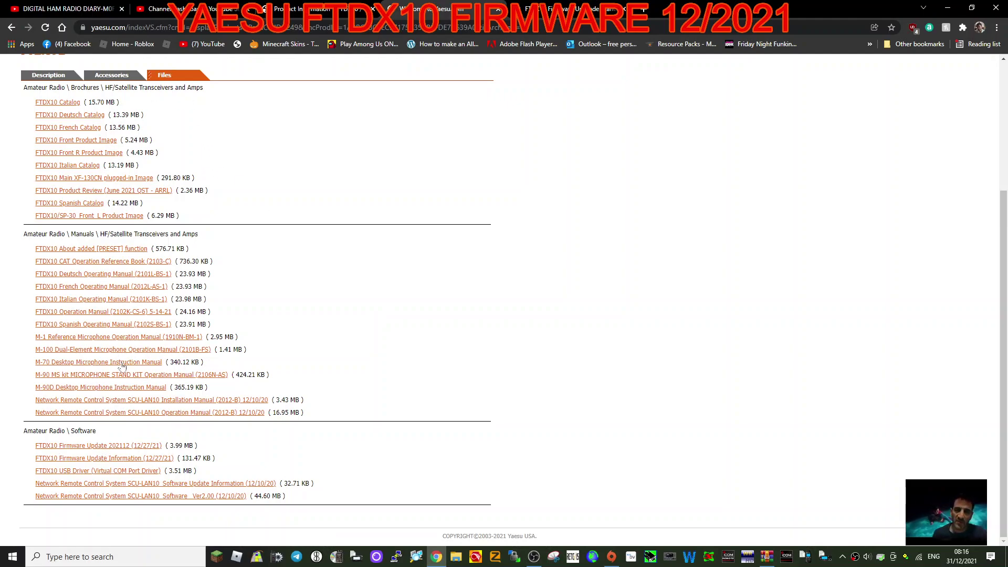
left_click(101, 446)
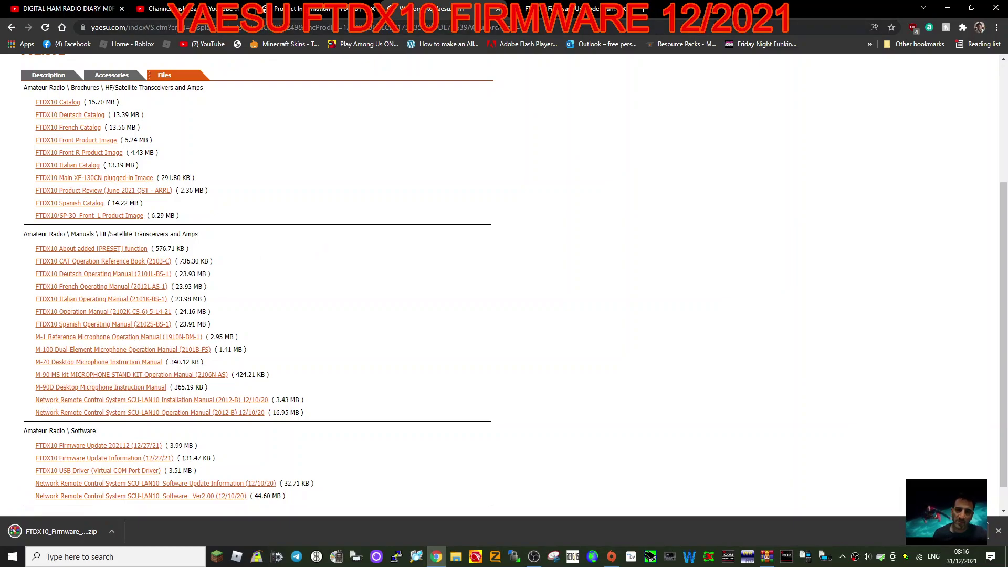
Review the firmware versions, target models and main changes on Yaesu's Japanese FTDX10 Series Firmware Update page
left_click(540, 14)
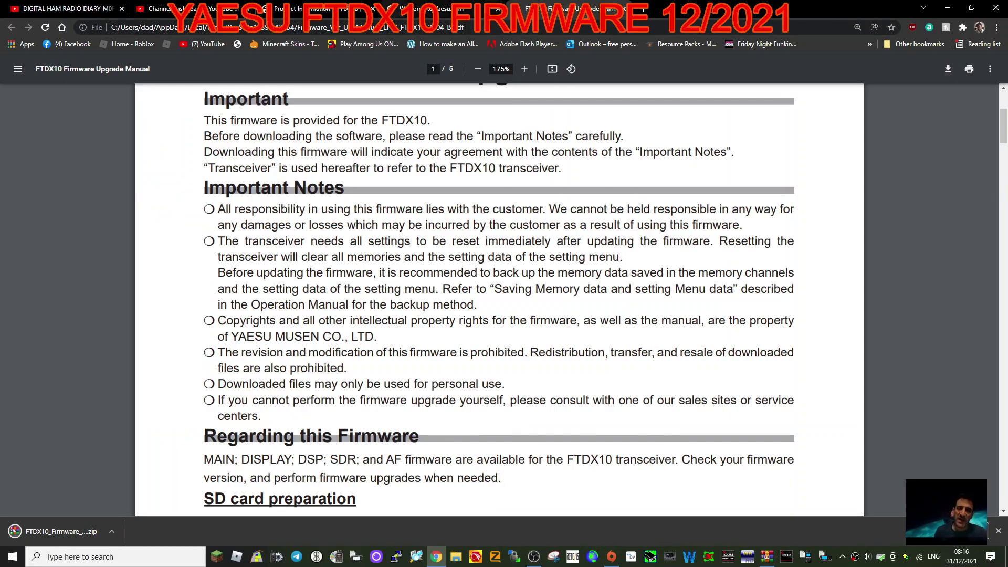
left_click(420, 8)
left_click(294, 8)
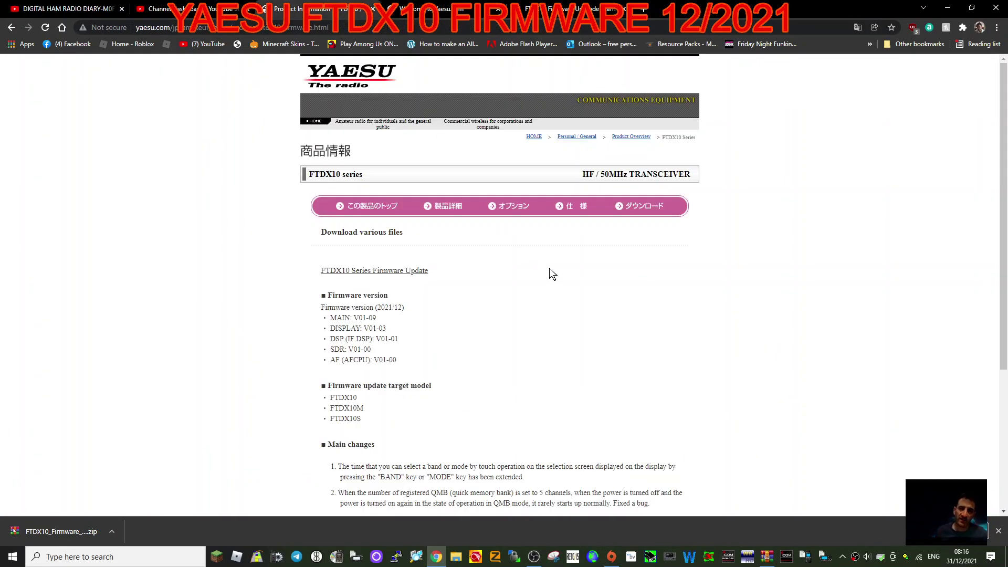
scroll(655, 277, "down", 4)
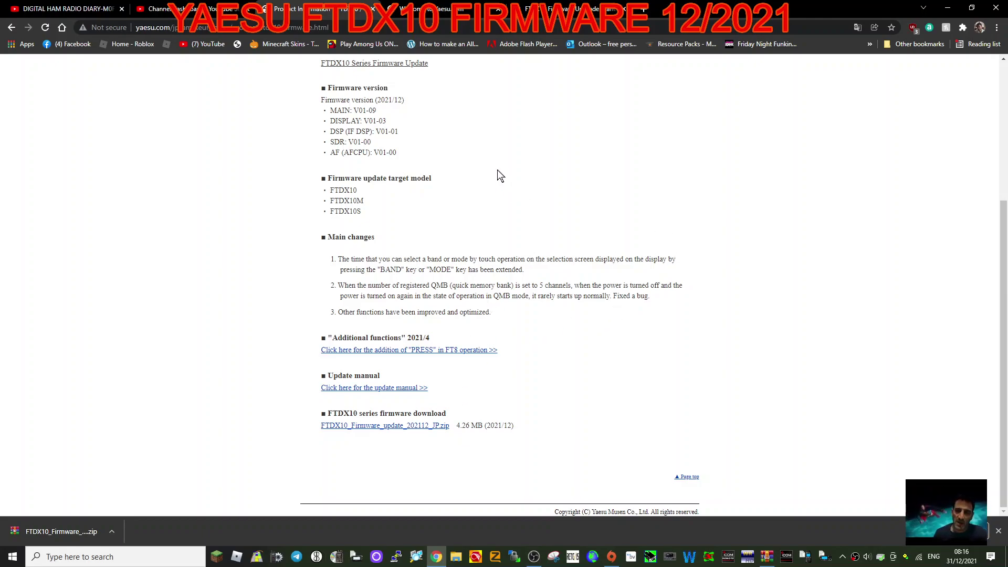
scroll(505, 192, "up", 4)
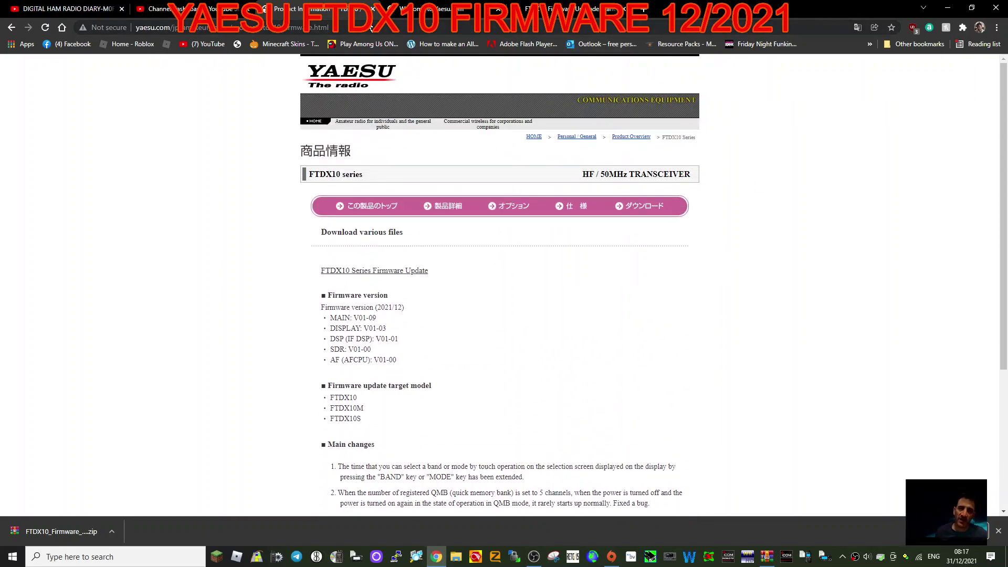
Read the FTDX10 Firmware Upgrade Manual from its beginning through the instructions for confirming the firmware version
left_click(417, 13)
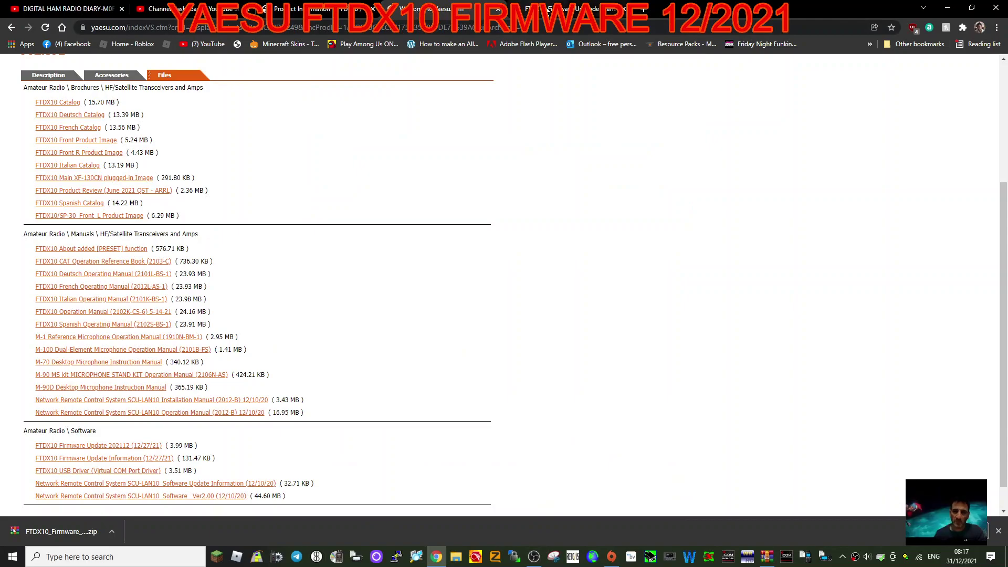
left_click(549, 10)
scroll(650, 321, "up", 4)
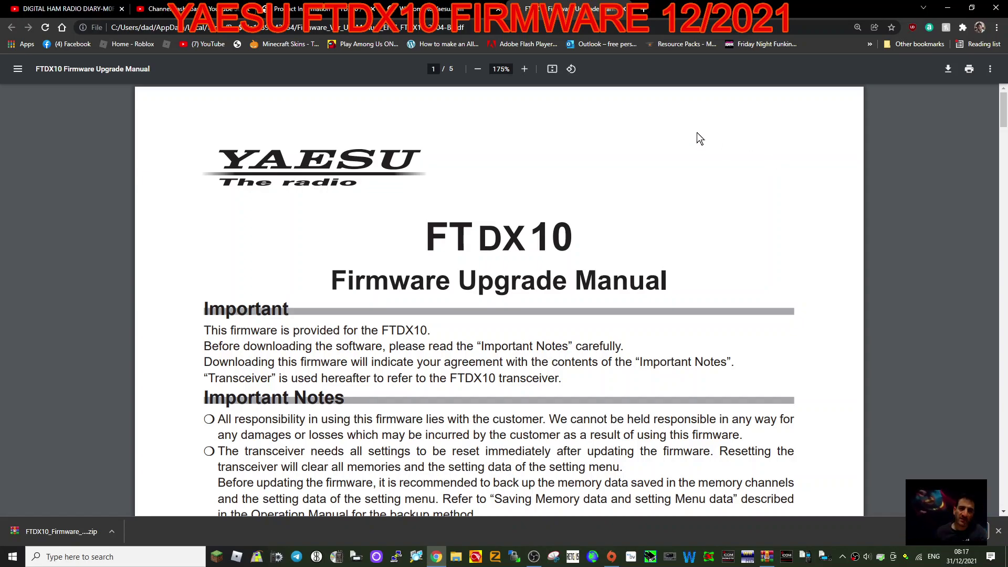
scroll(602, 165, "down", 6)
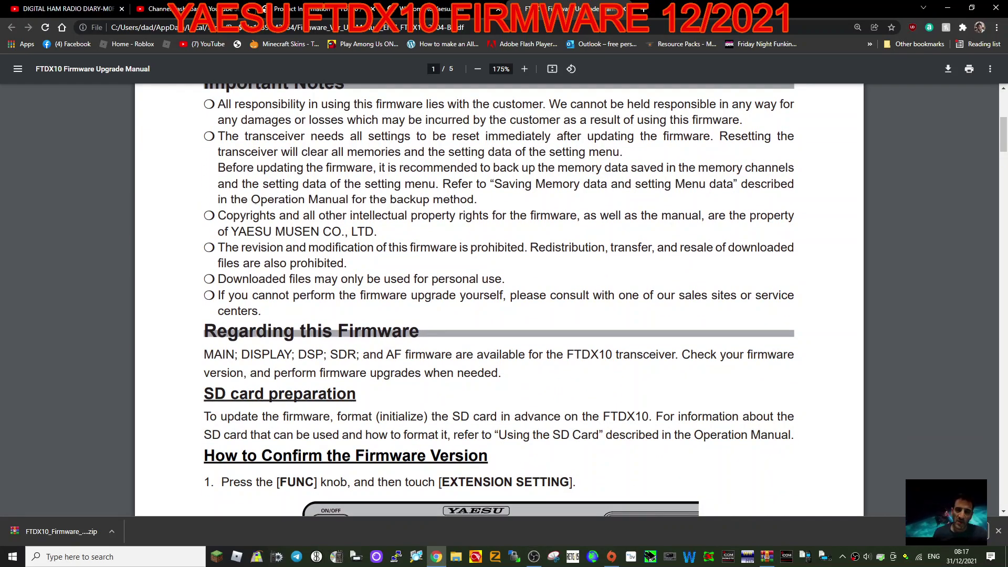
scroll(499, 299, "down", 2)
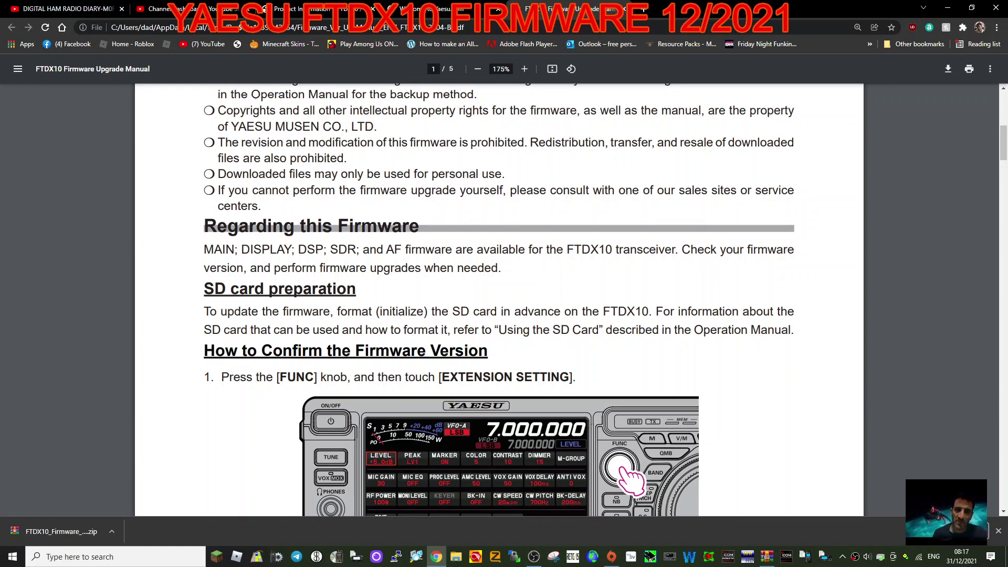
scroll(499, 294, "down", 3)
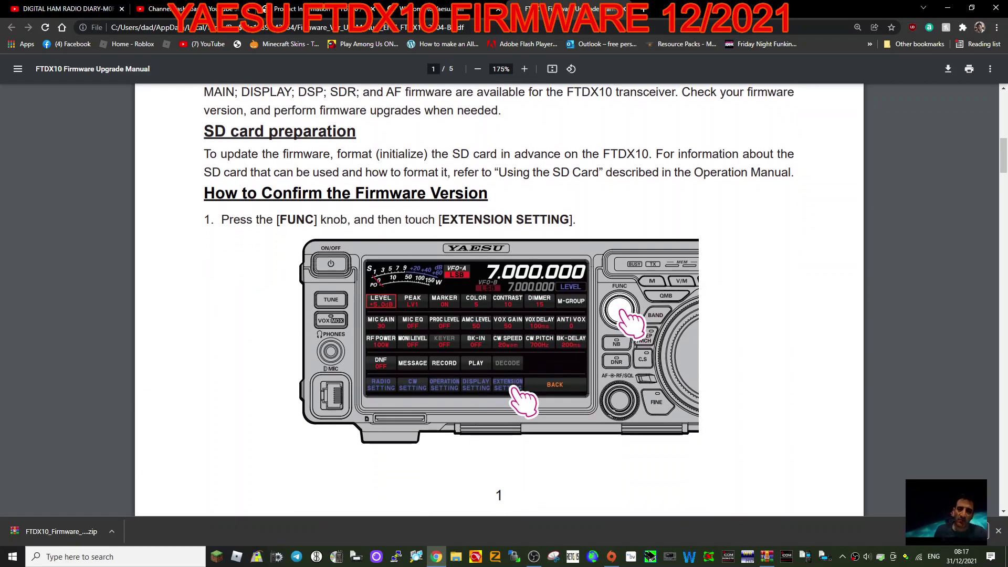
scroll(499, 294, "down", 1)
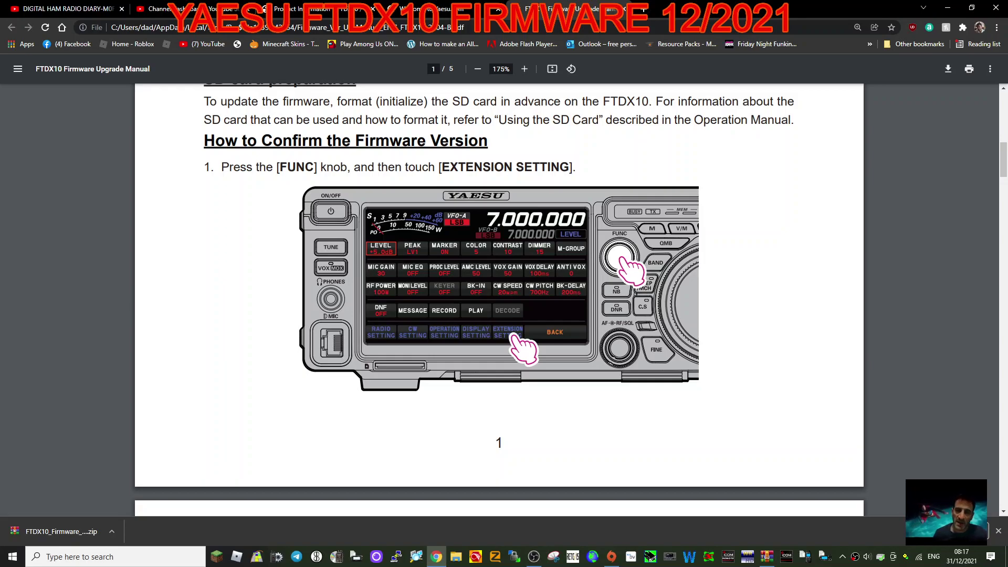
scroll(780, 182, "down", 6)
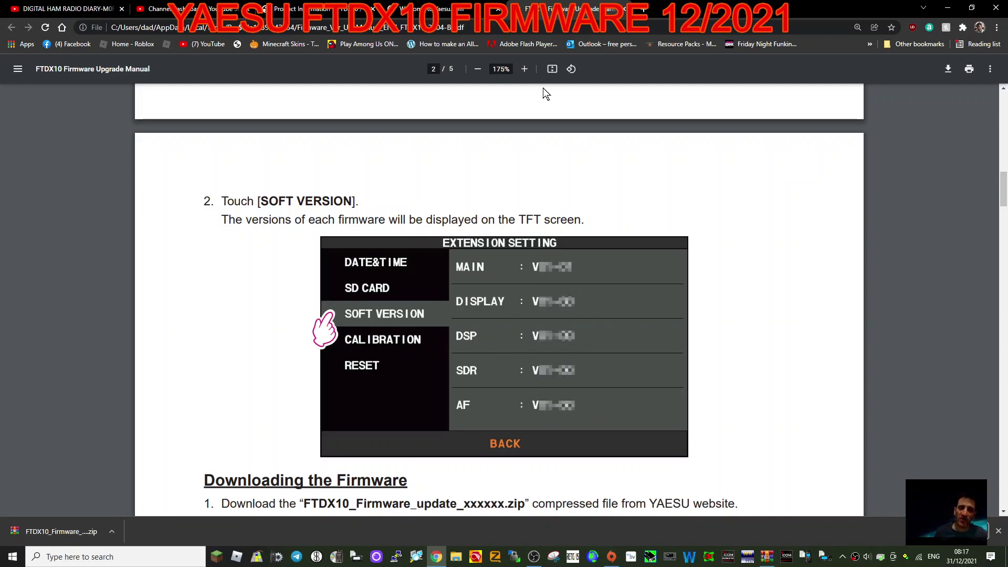
Check the current firmware versions on the Japanese update page and return to the manual's "Downloading the Firmware" section
left_click(292, 9)
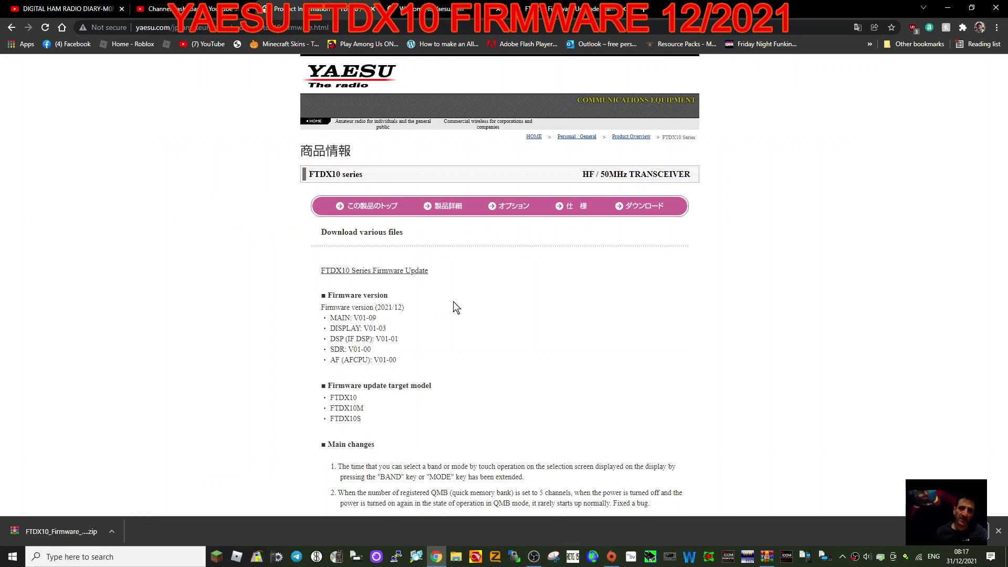
scroll(453, 302, "down", 1)
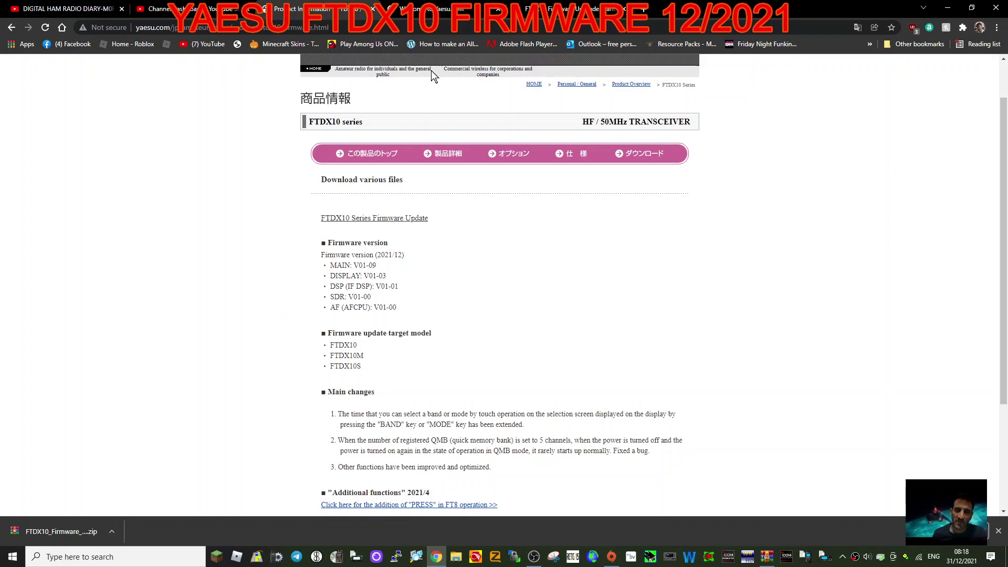
left_click(549, 9)
scroll(590, 231, "down", 4)
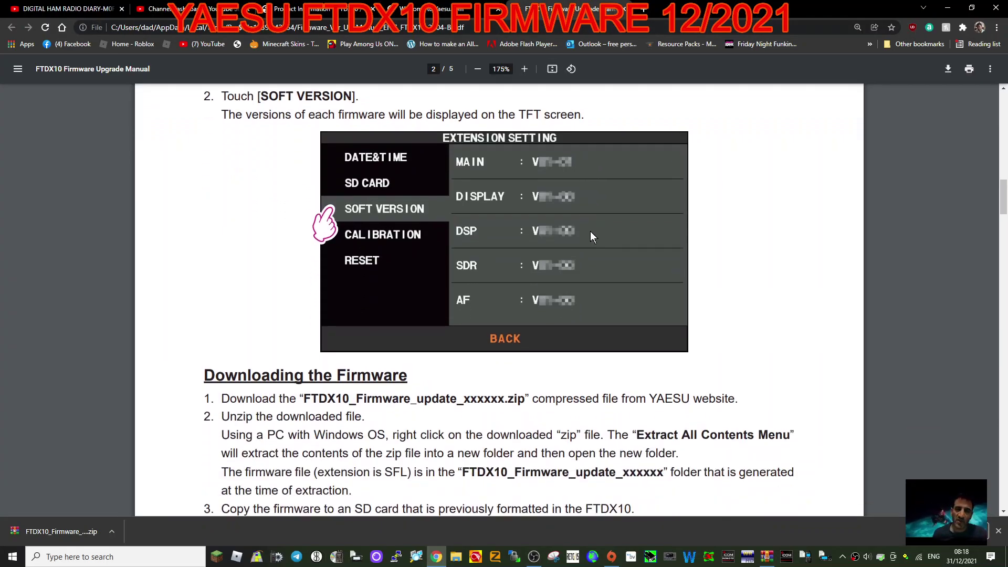
scroll(616, 240, "down", 1)
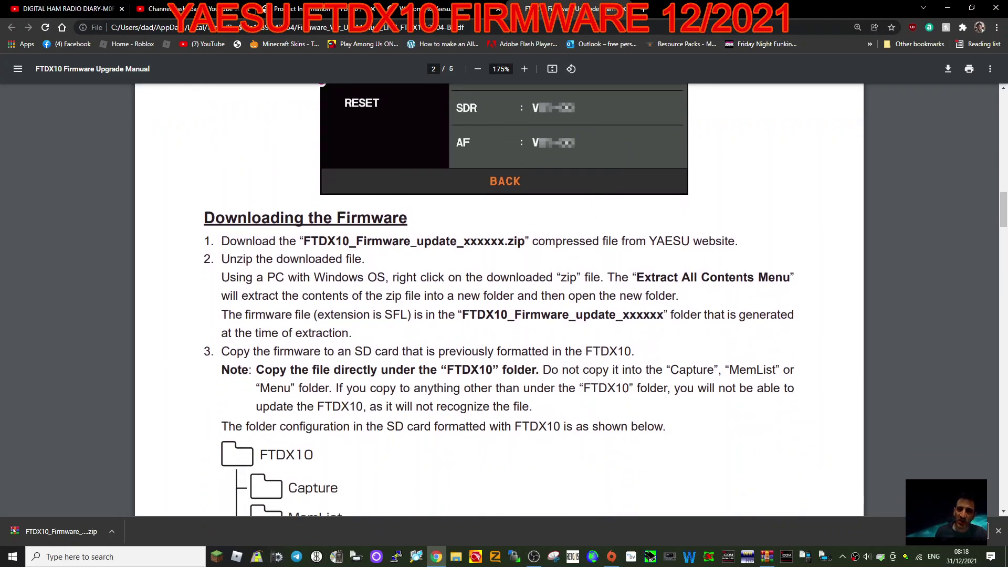
Open the downloaded firmware zip in WinRAR, dismiss the licence reminder, and narrow and move the archive window clear of the manual's text
left_click(74, 532)
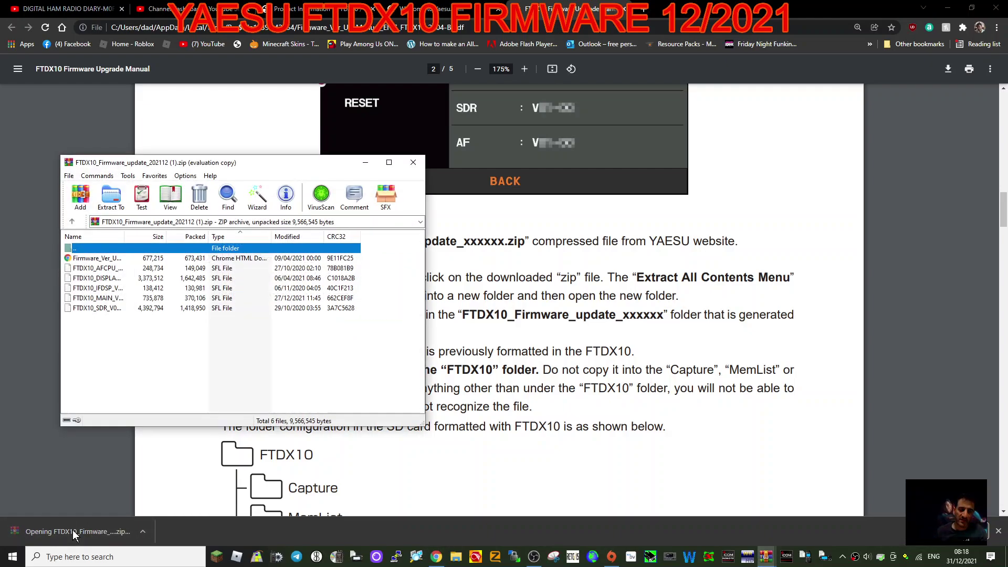
left_click_drag(282, 169, 539, 155)
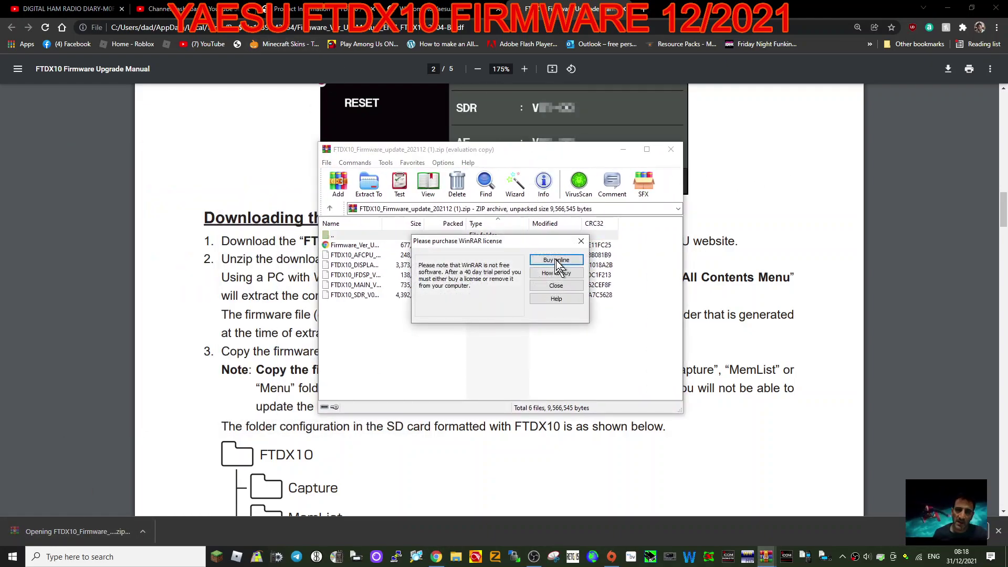
left_click(581, 241)
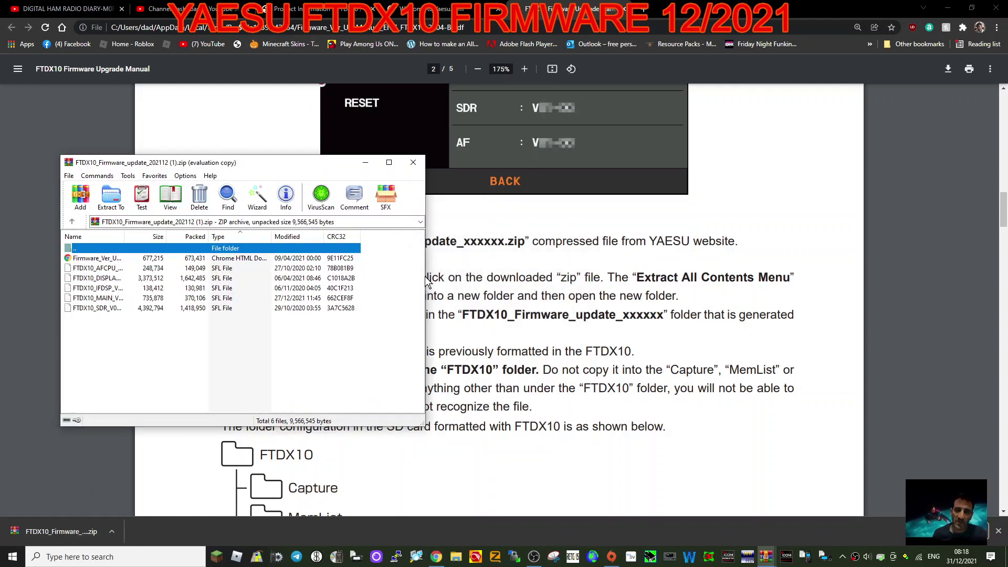
left_click_drag(425, 282, 310, 283)
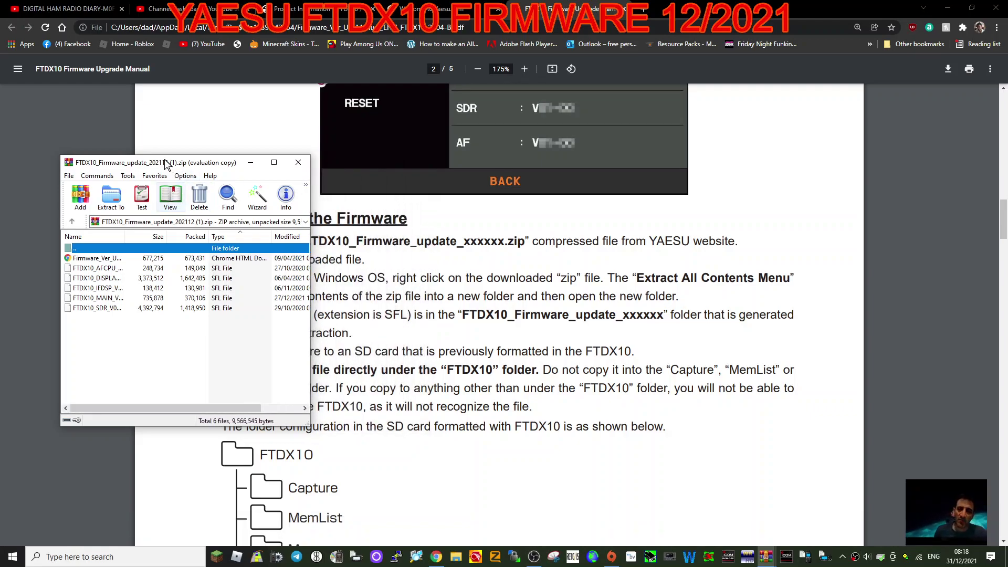
left_click_drag(205, 168, 146, 166)
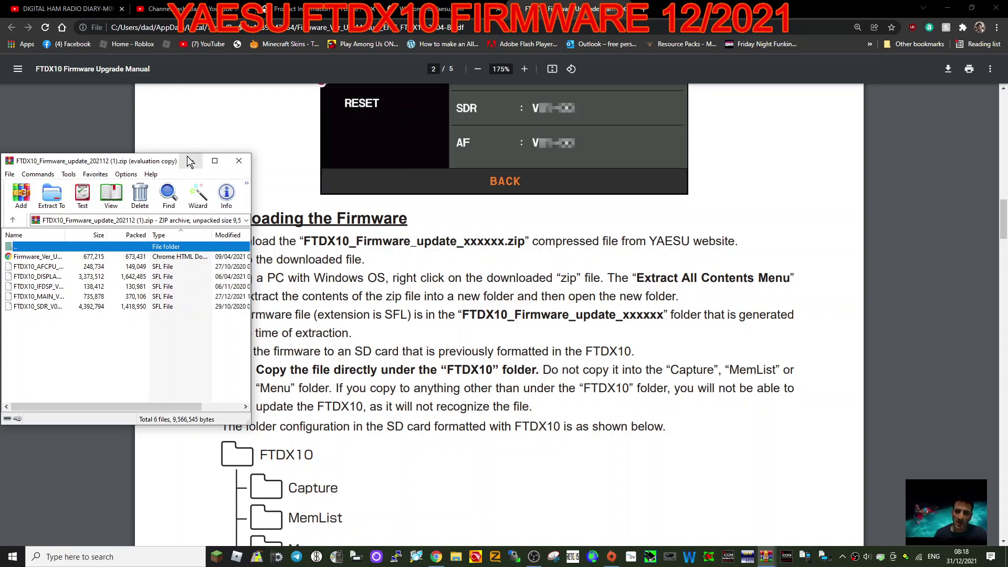
left_click_drag(149, 165, 79, 171)
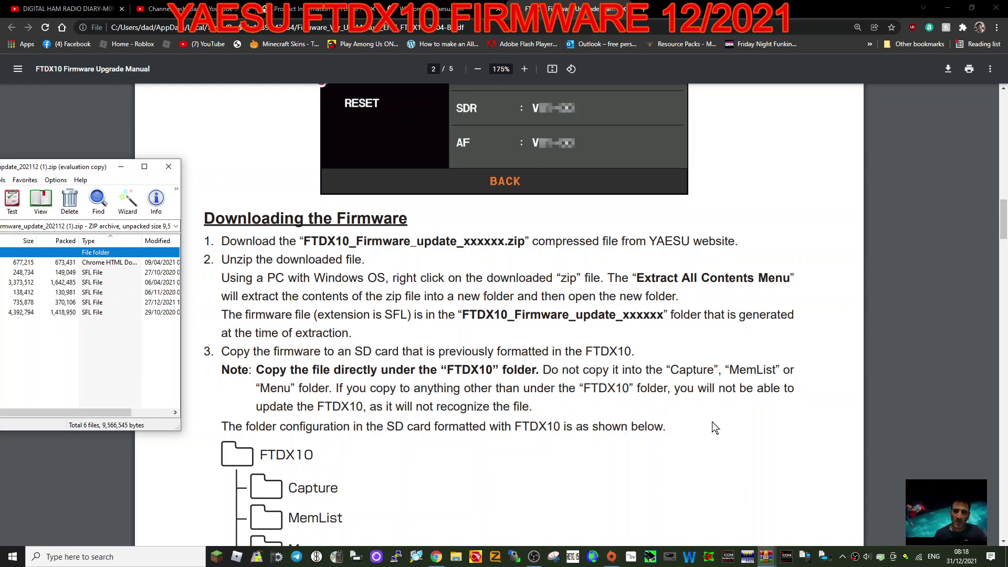
Read the manual's instructions on where to copy the firmware files within the SD card's FTDX10 folder
scroll(715, 421, "down", 2)
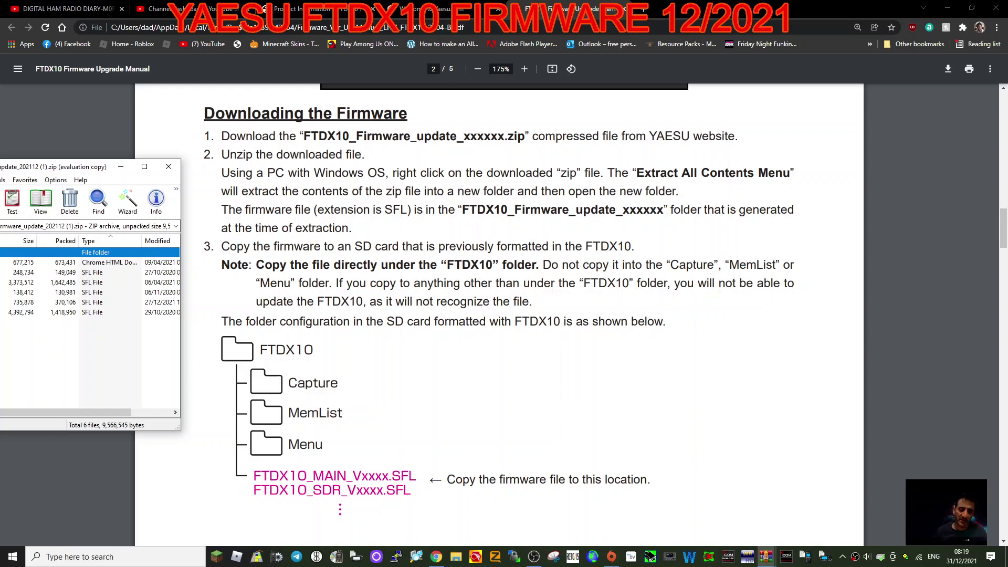
scroll(455, 295, "down", 1)
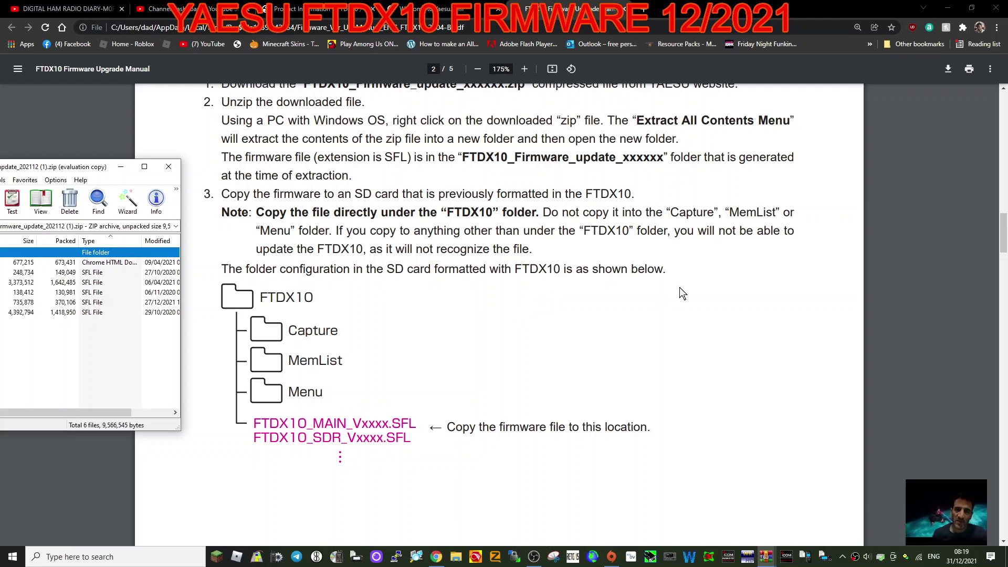
scroll(679, 288, "down", 1)
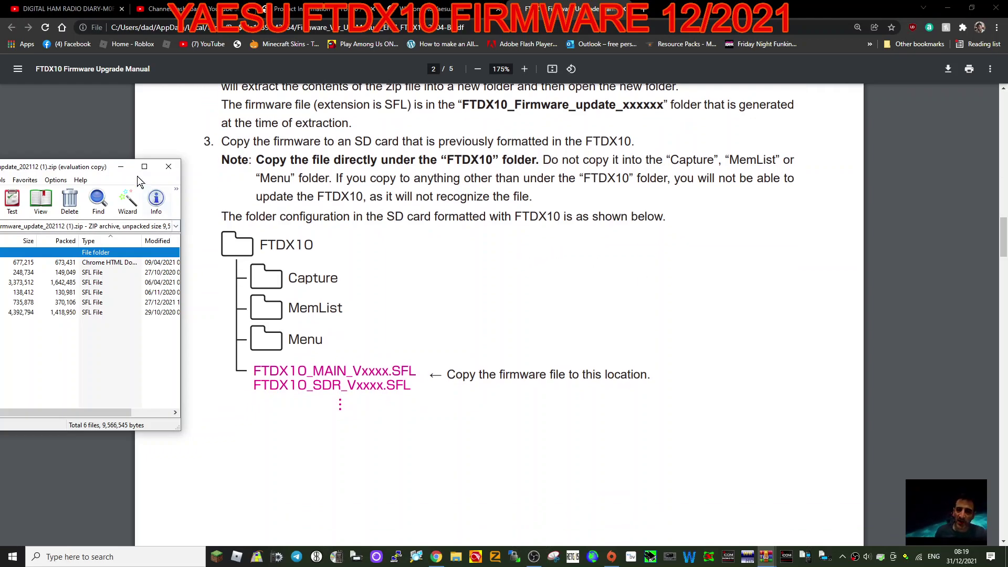
mouse_move(103, 168)
left_mouse_down()
mouse_move(218, 169)
mouse_move(107, 171)
left_mouse_up()
scroll(560, 272, "down", 1)
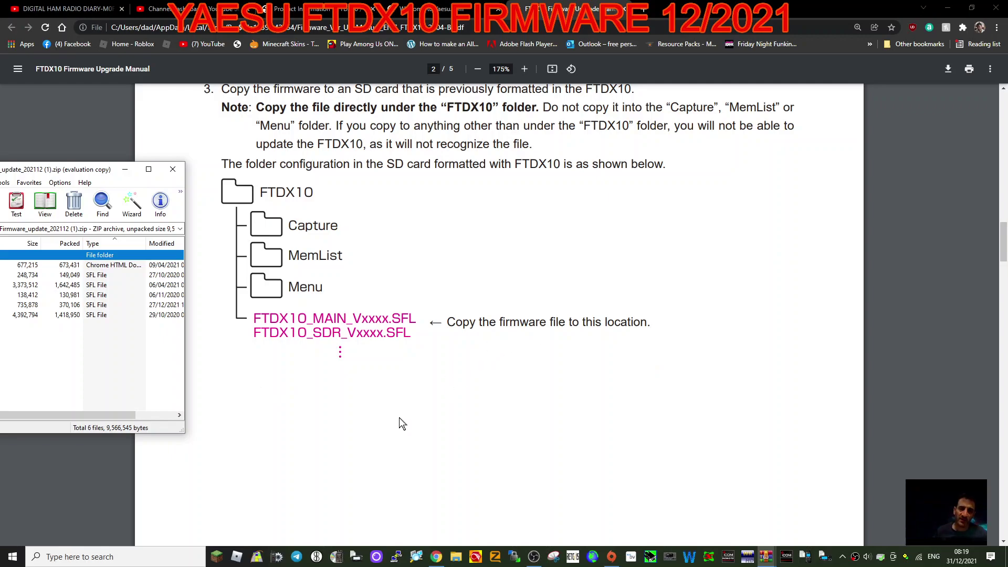
Read steps 1 to 5 of the manual's "How to Update the Firmware" section, including the reset and backup warning
scroll(607, 331, "down", 10)
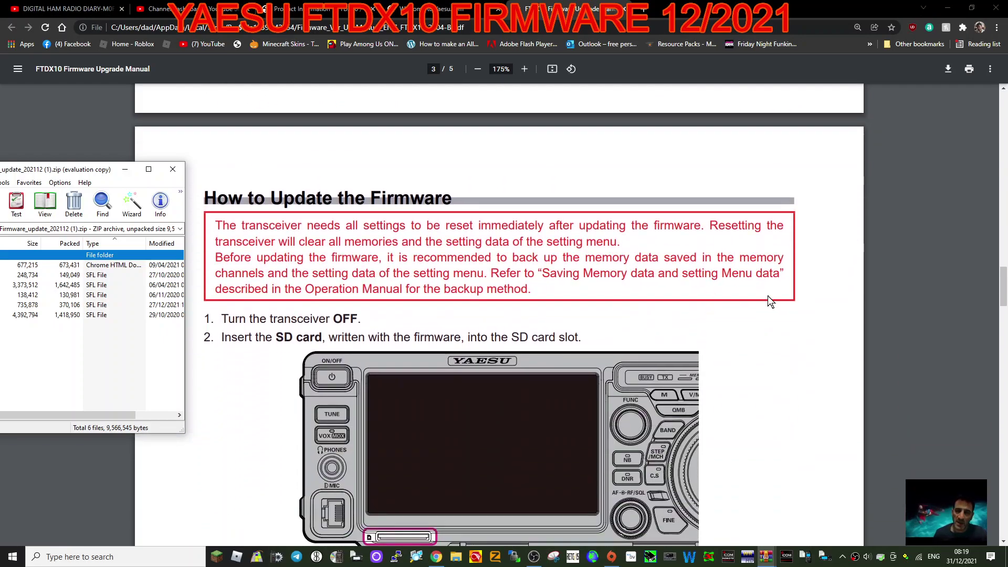
scroll(775, 348, "down", 1)
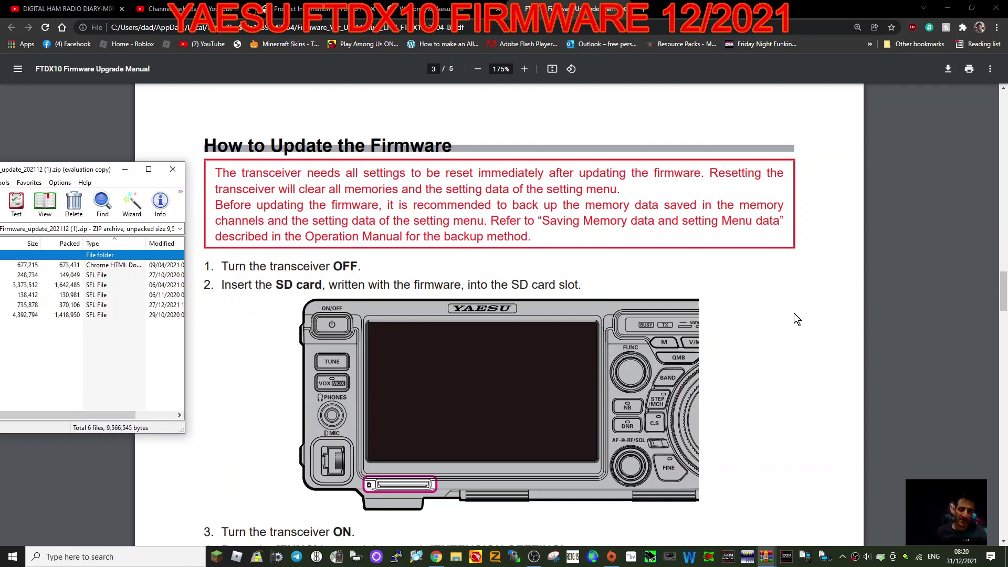
scroll(795, 315, "down", 1)
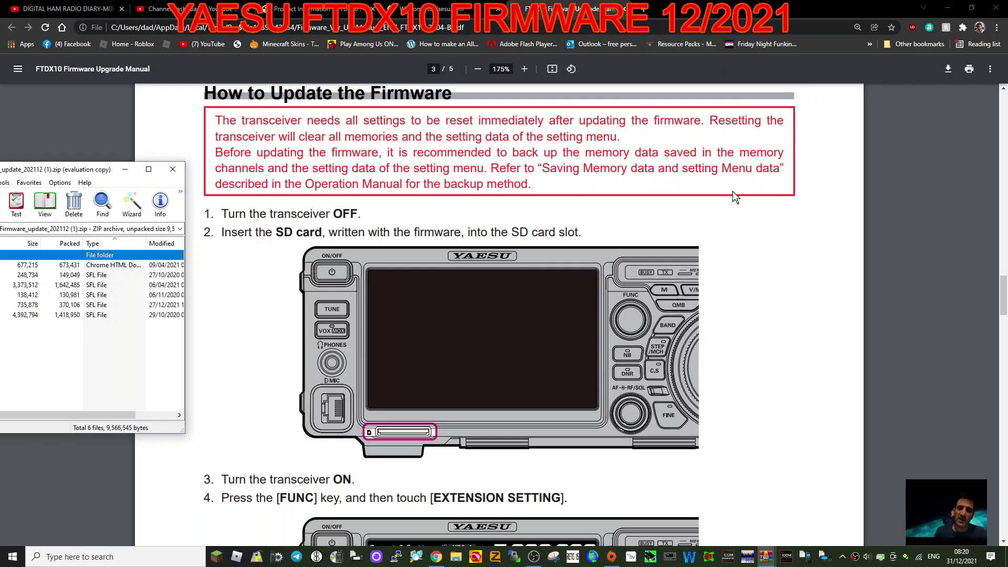
scroll(733, 191, "down", 1)
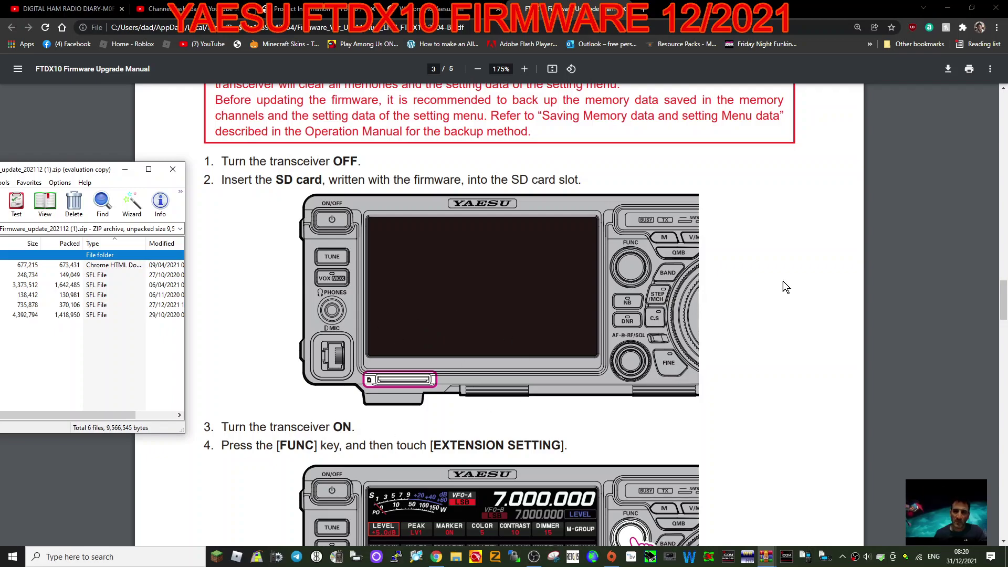
scroll(745, 282, "down", 2)
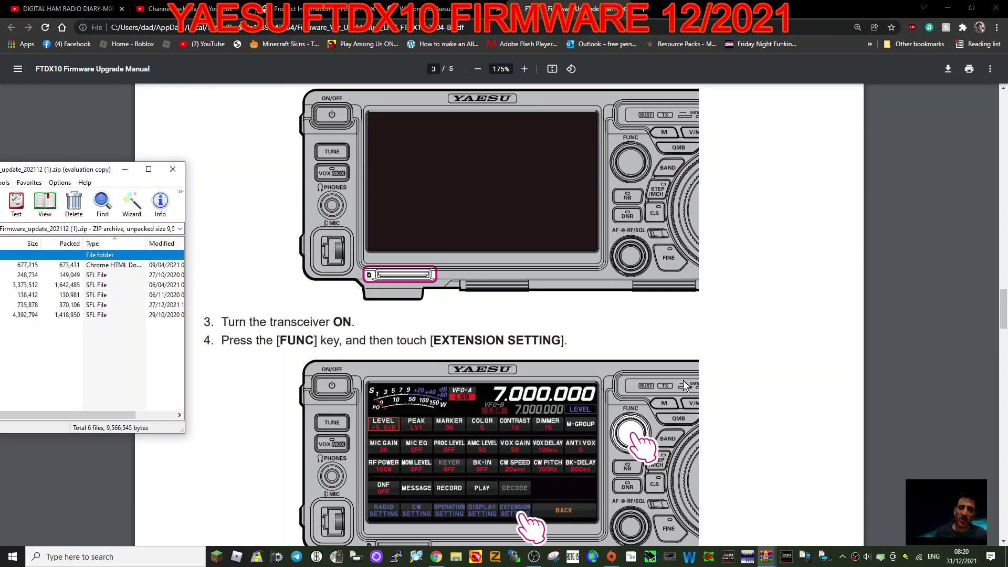
scroll(748, 282, "down", 1)
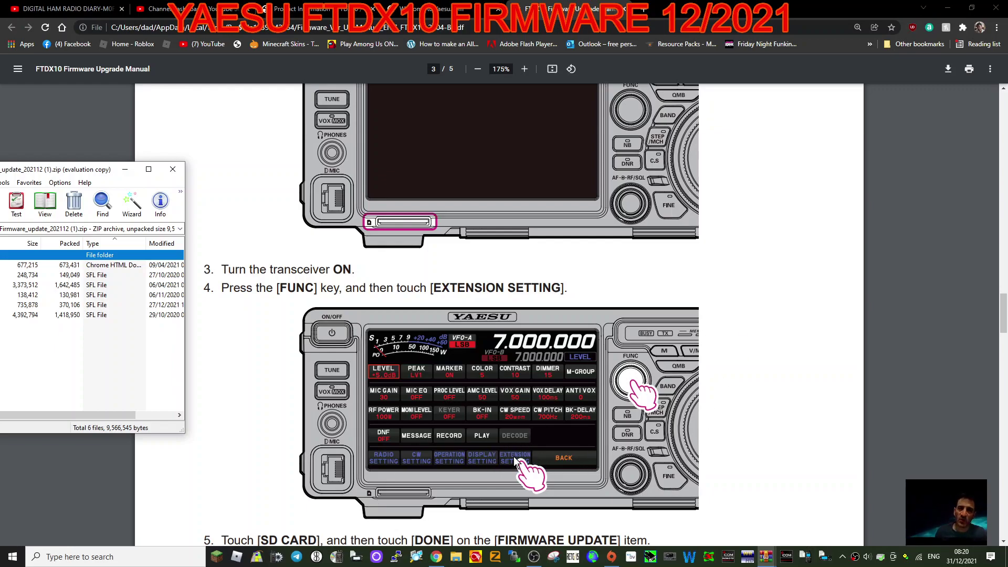
scroll(844, 264, "down", 5)
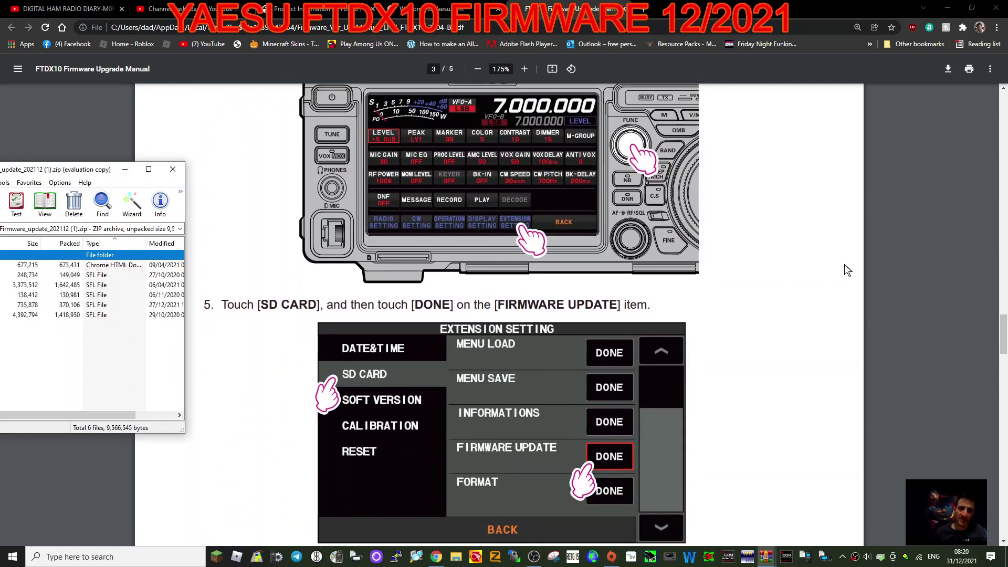
Read steps 6 to 8 of the update procedure, covering the firmware list, its status labels and the update confirmation
scroll(844, 263, "down", 2)
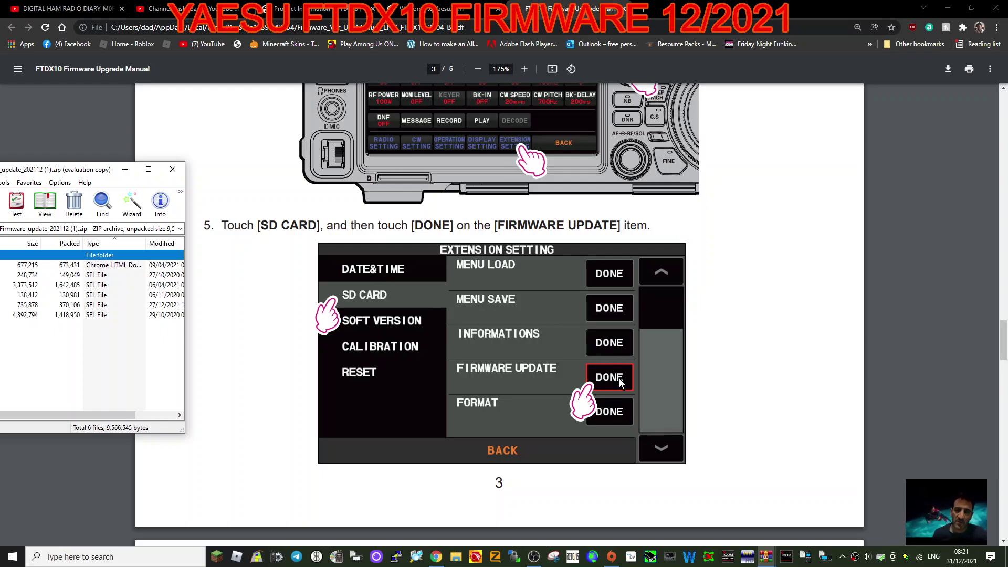
scroll(776, 275, "down", 7)
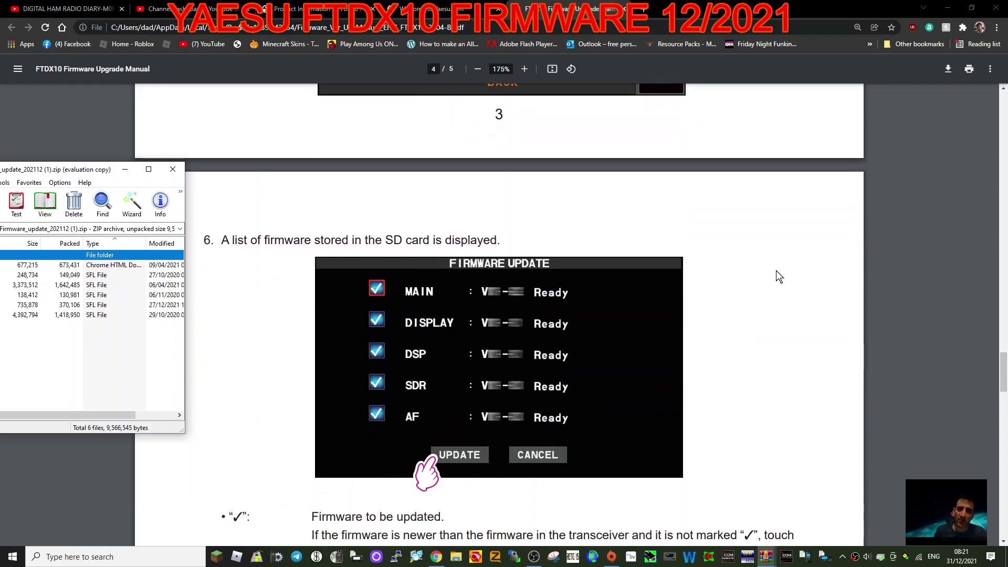
scroll(779, 277, "down", 1)
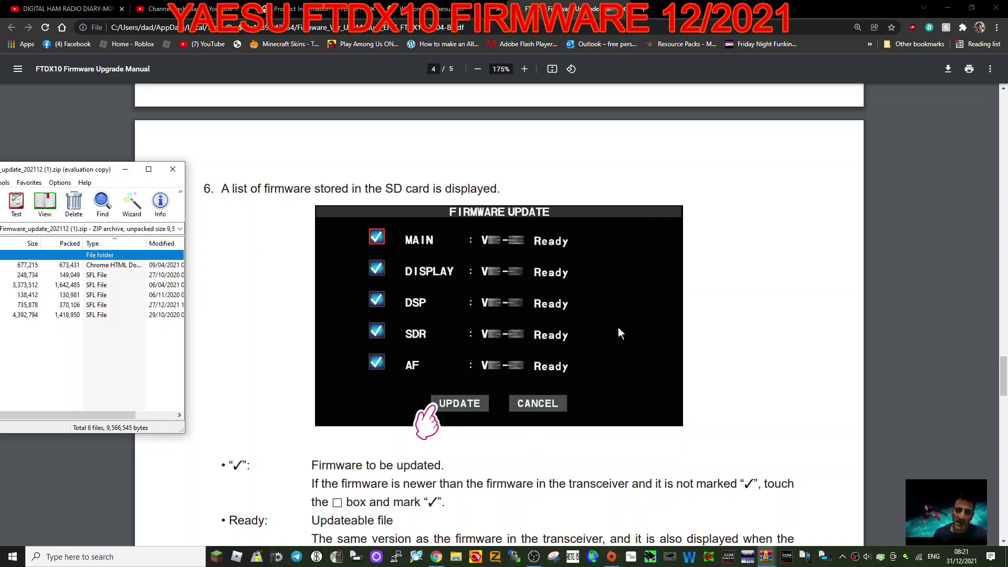
scroll(757, 244, "down", 2)
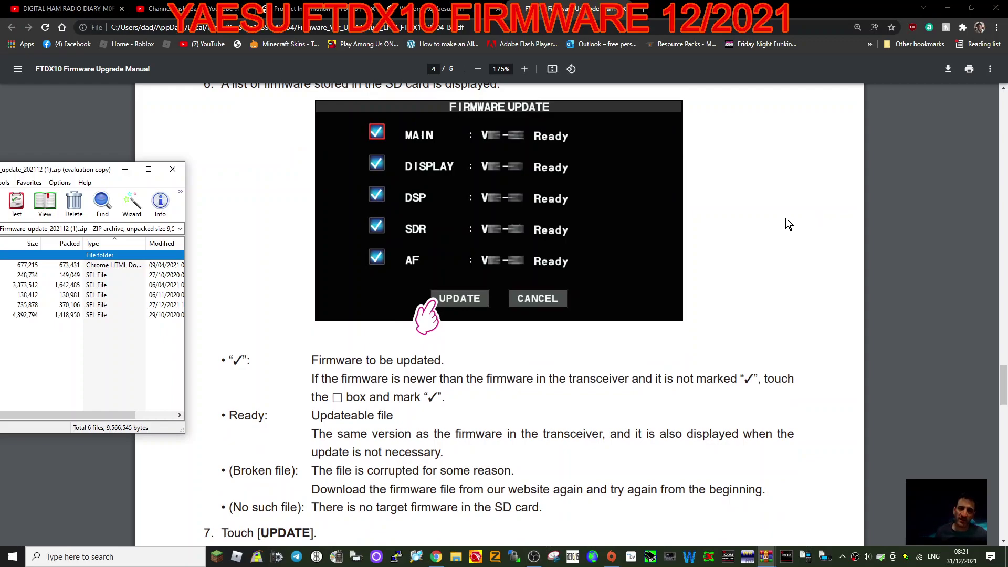
scroll(761, 232, "down", 1)
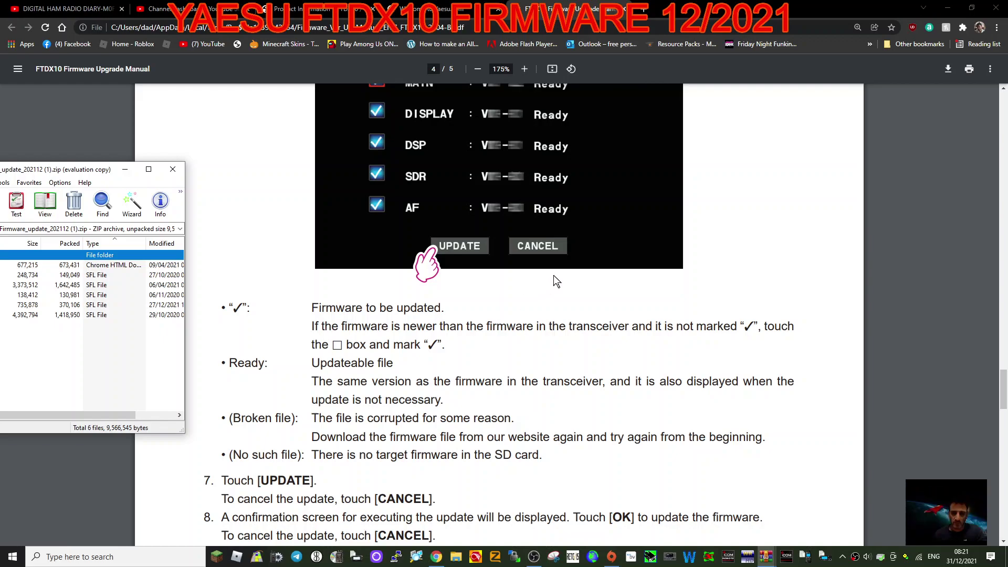
scroll(573, 264, "down", 3)
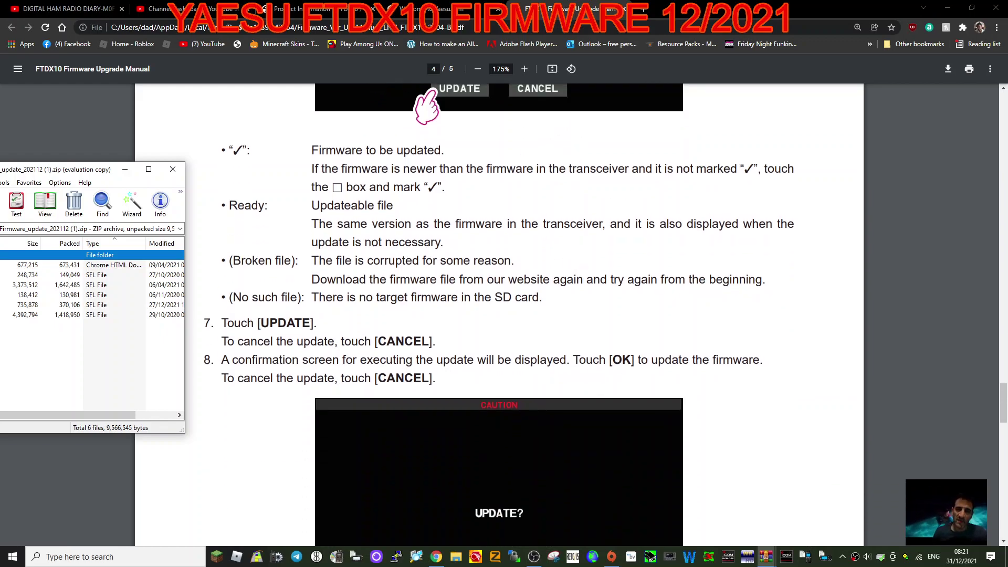
scroll(747, 260, "down", 1)
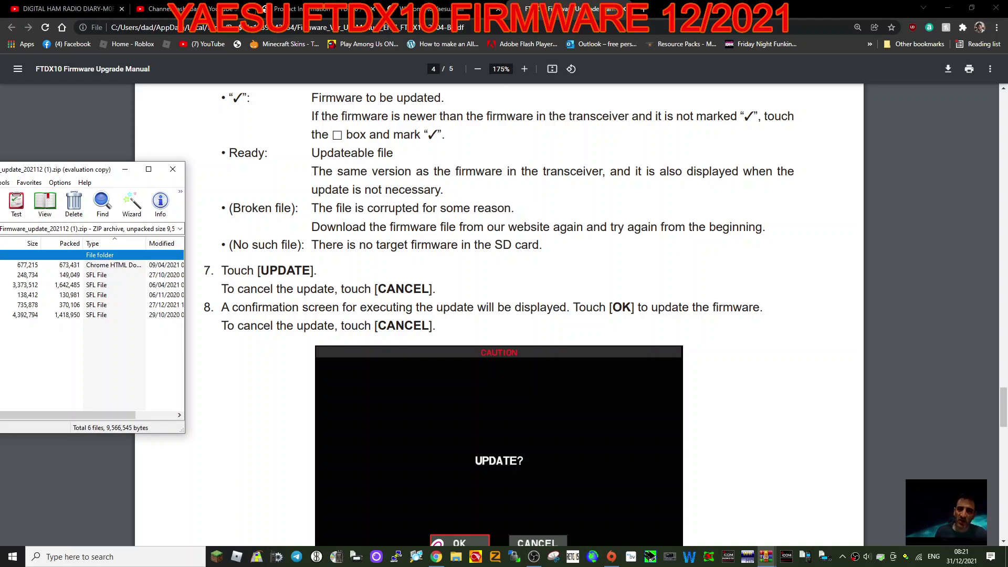
scroll(656, 207, "down", 1)
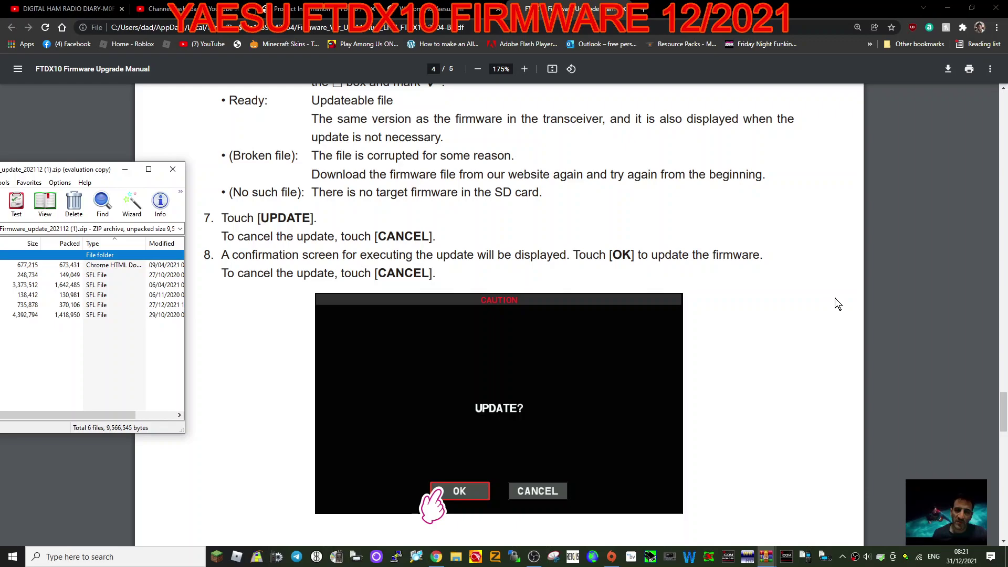
scroll(838, 305, "down", 1)
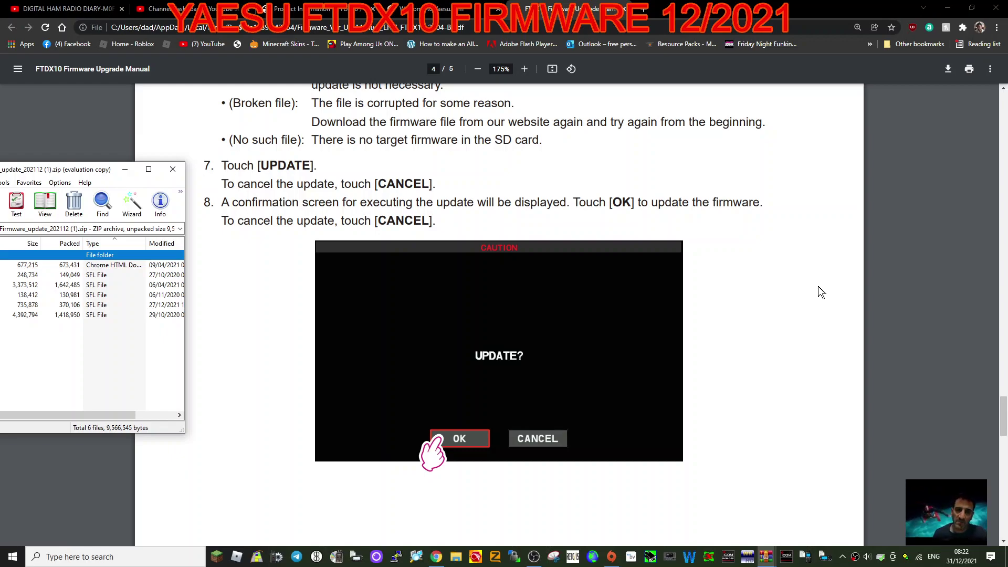
Read steps 9 to 13 of the manual, including the interruption caution, the all-reset procedure and the error-screen note
scroll(762, 286, "down", 6)
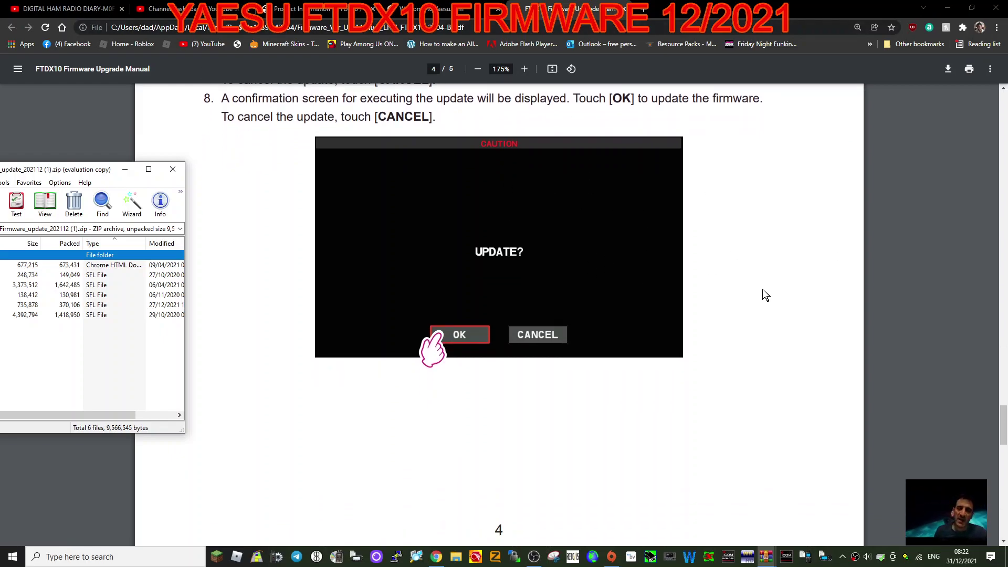
scroll(764, 298, "down", 3)
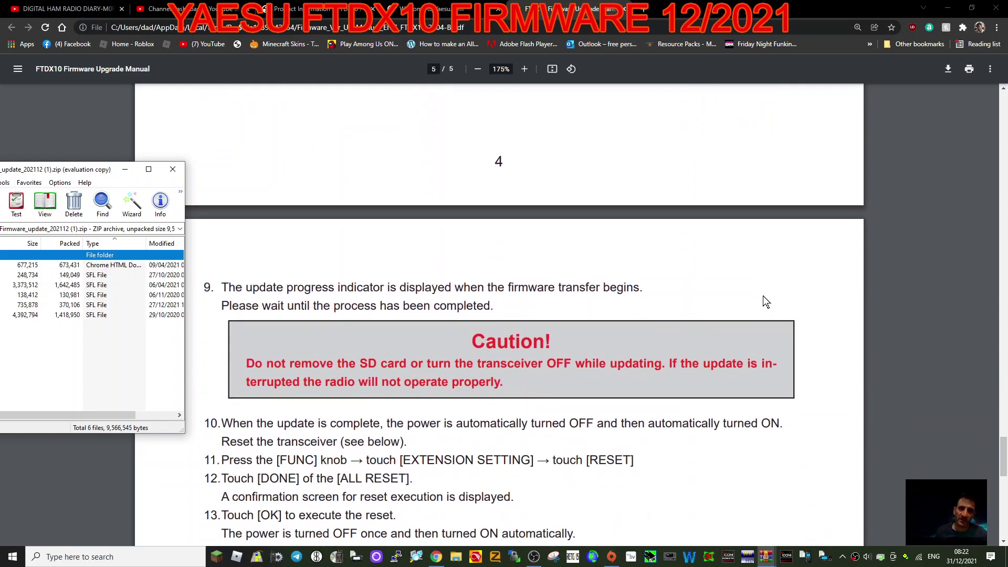
scroll(710, 229, "down", 1)
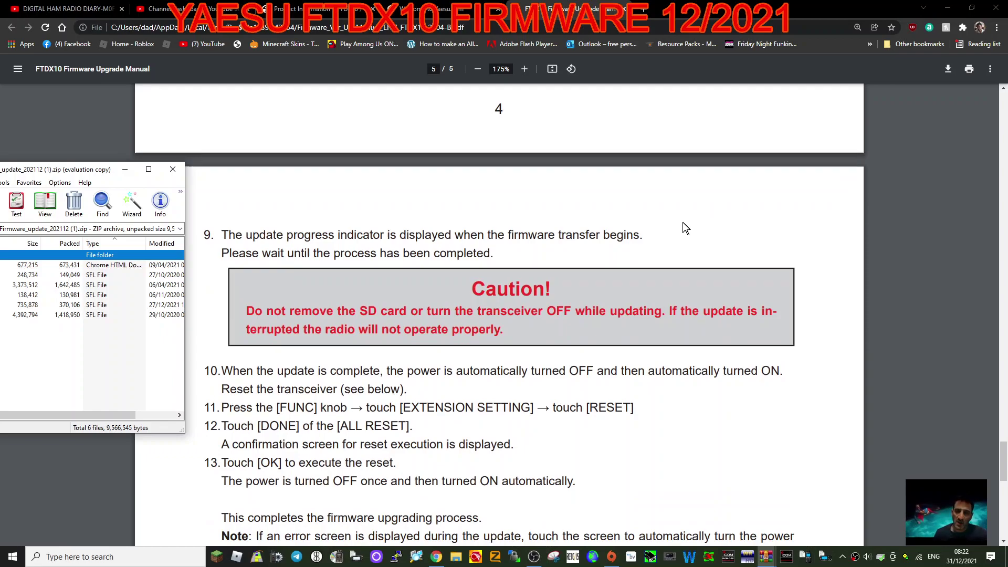
scroll(682, 226, "down", 2)
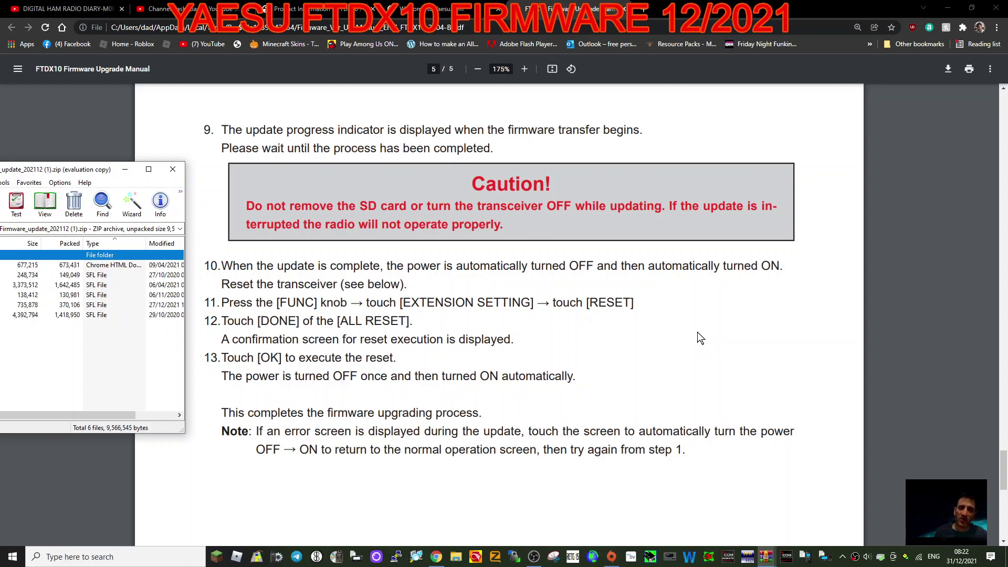
scroll(700, 324, "down", 2)
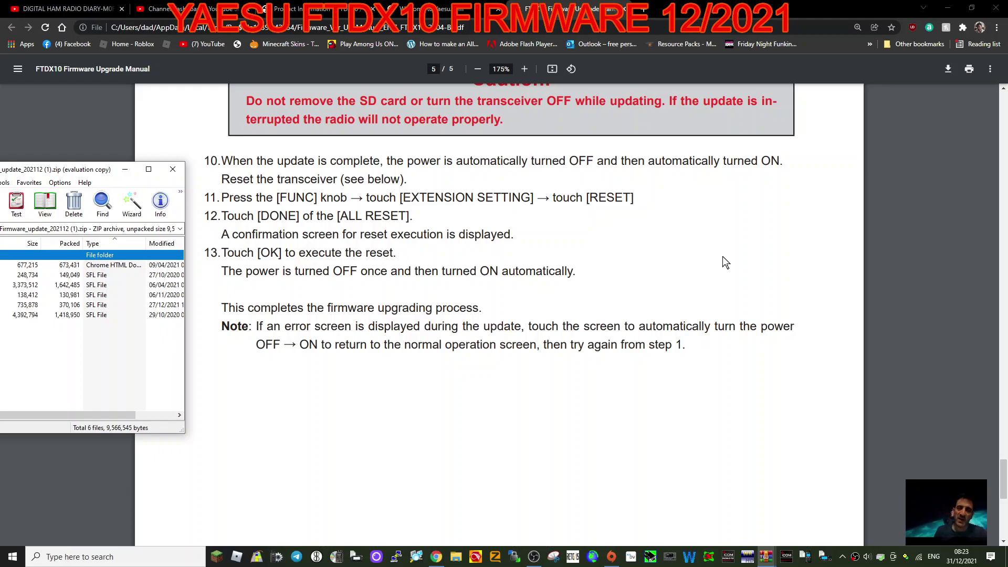
scroll(723, 257, "down", 2)
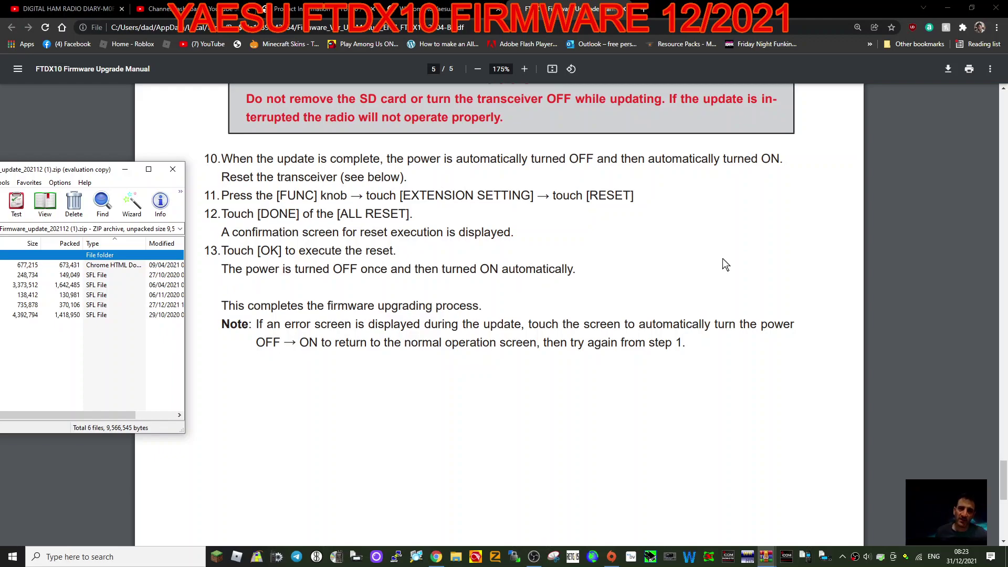
Review steps 4 and 5 again, checking the Extension Setting, SD Card and Firmware Update selections in the manual's illustrations
scroll(726, 270, "up", 20)
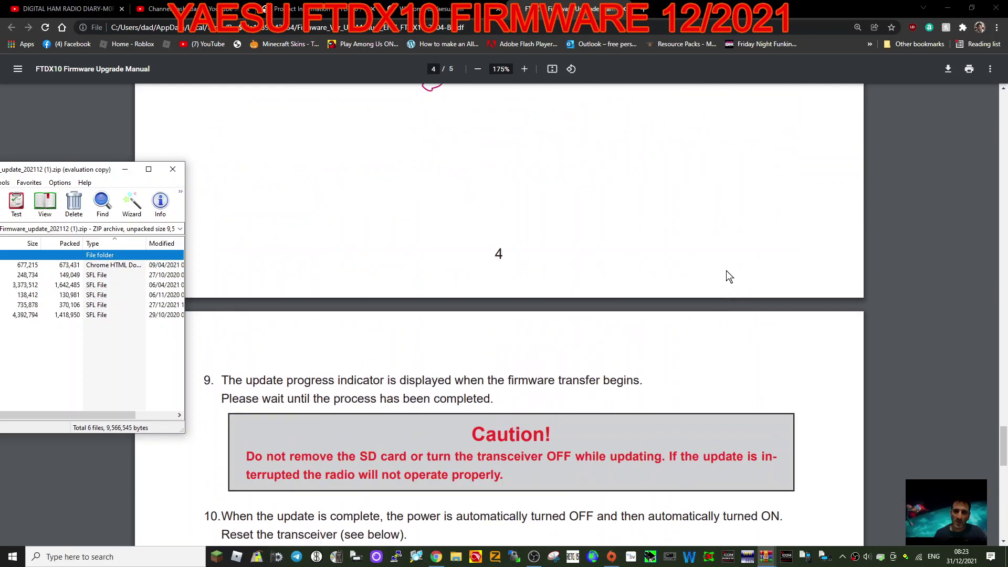
scroll(724, 271, "down", 6)
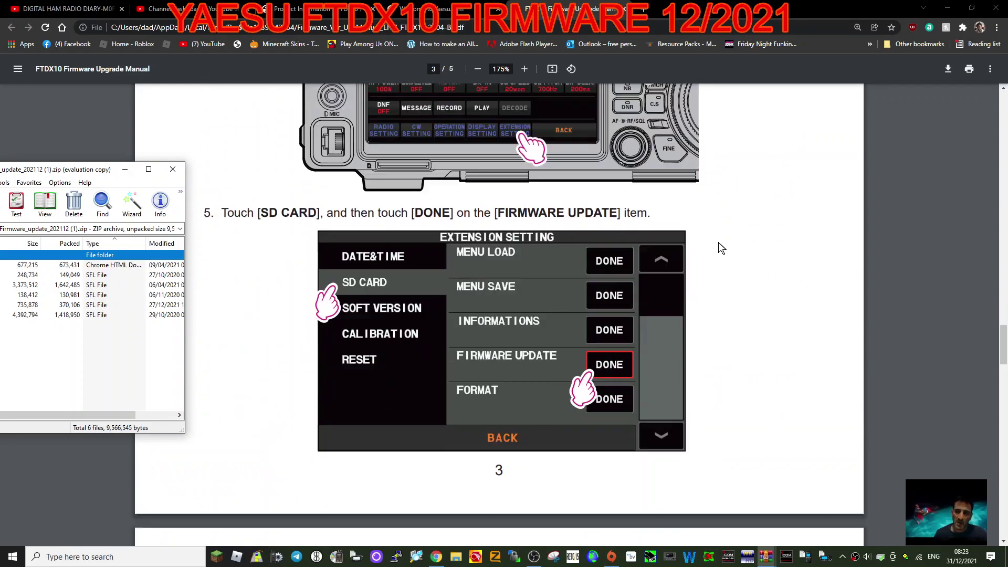
scroll(604, 248, "up", 1)
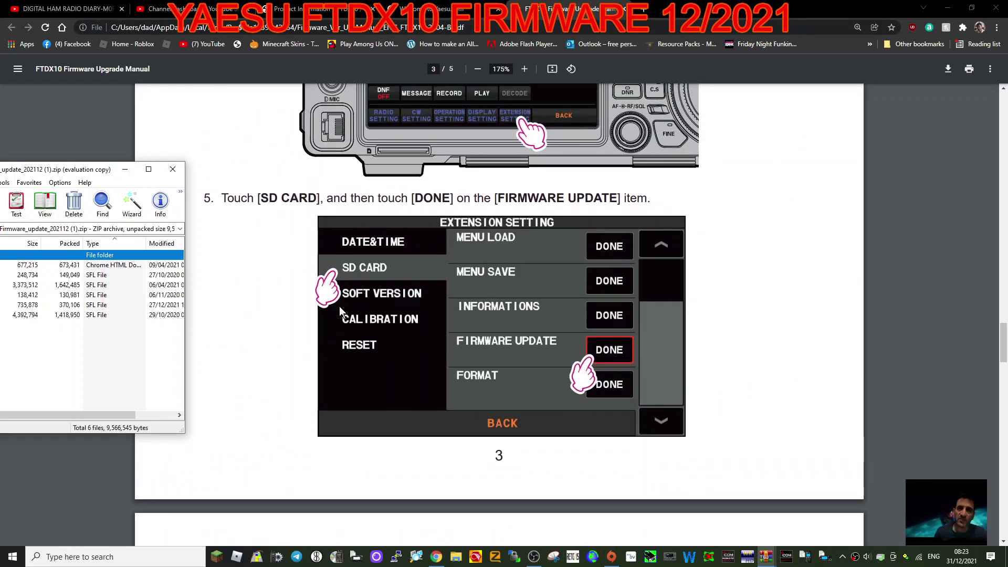
scroll(515, 295, "up", 3)
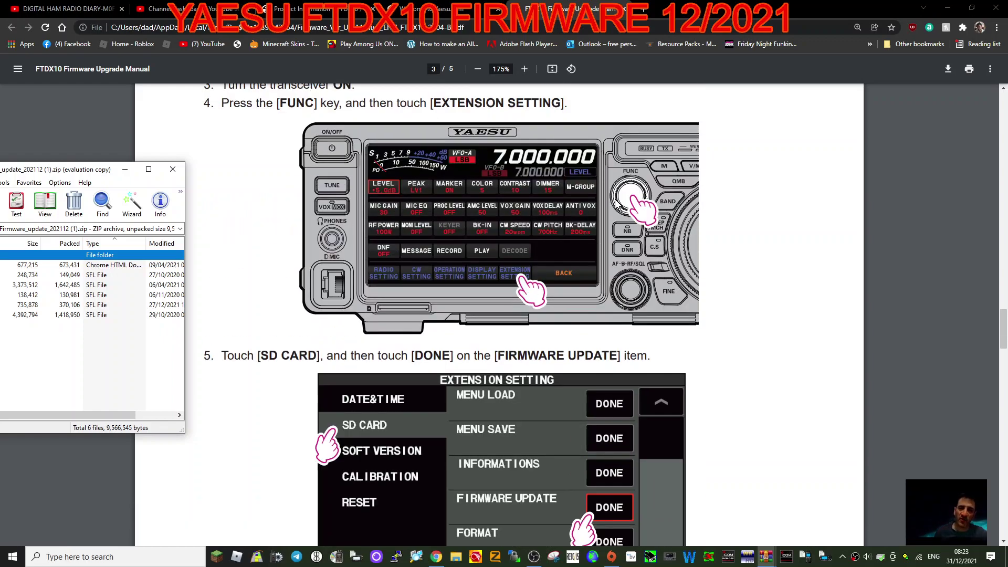
scroll(539, 239, "down", 1)
scroll(539, 239, "down", 3)
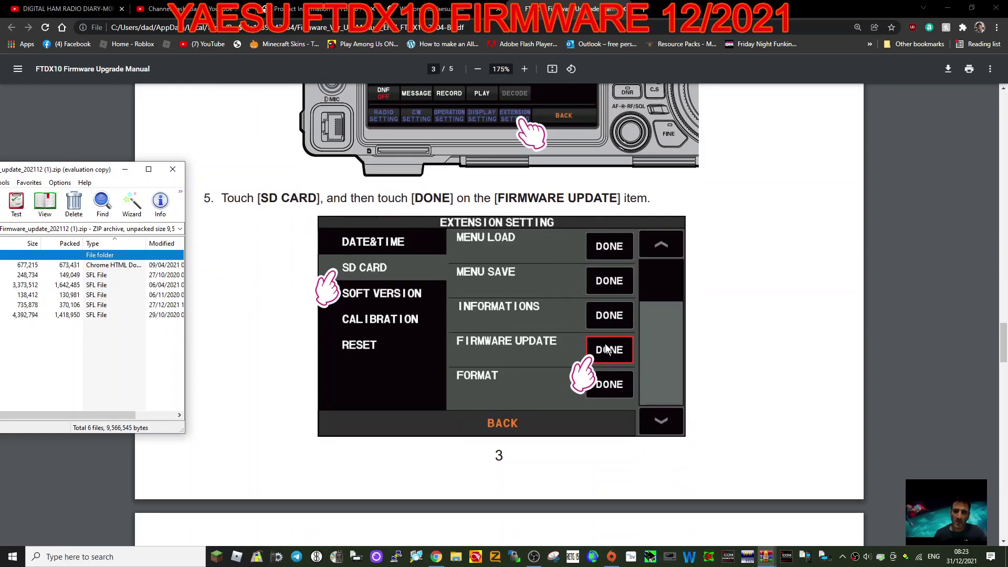
scroll(605, 343, "down", 8)
Return to the first page of the FTDX10 Firmware Upgrade Manual
scroll(606, 340, "up", 20)
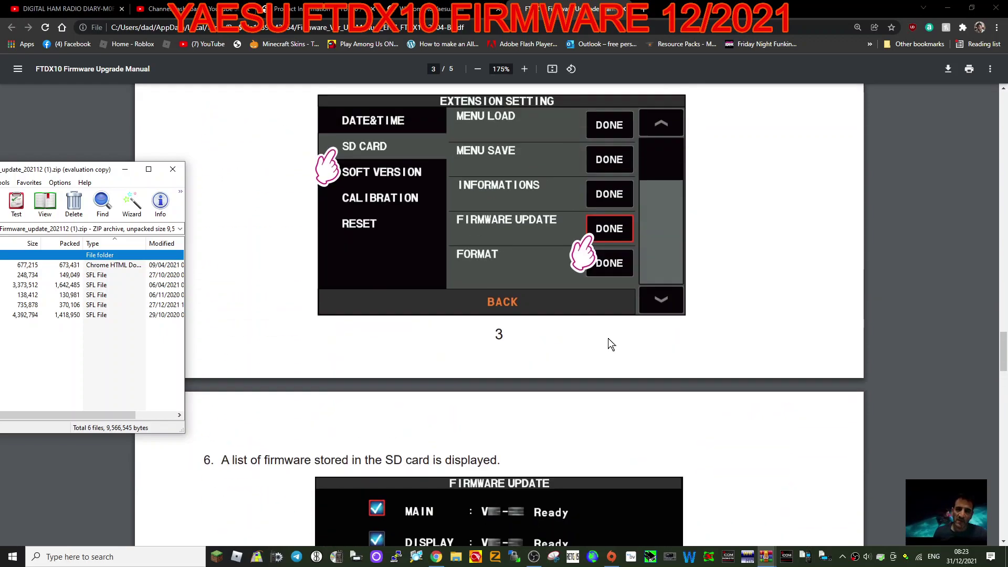
scroll(608, 344, "up", 8)
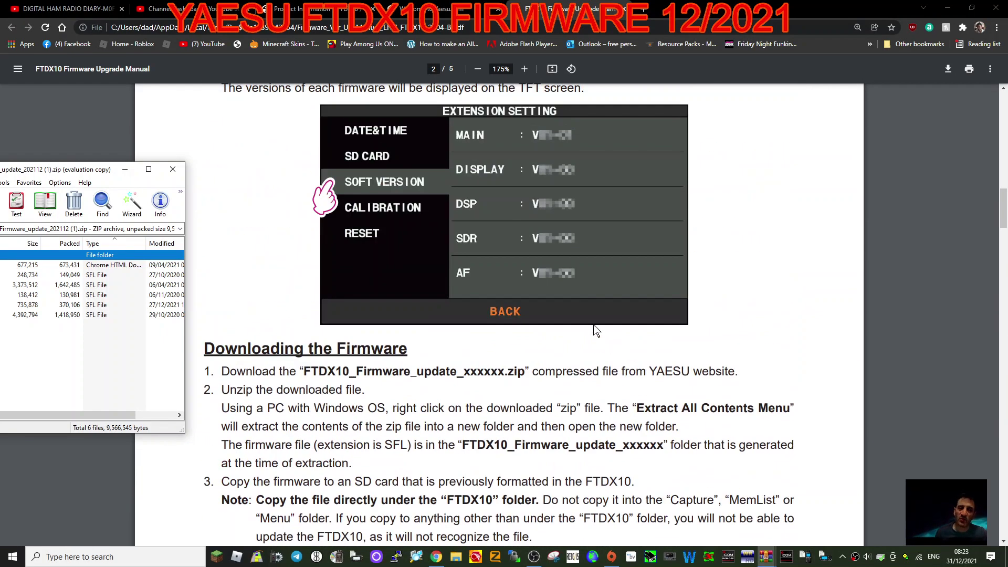
left_click(1003, 112)
scroll(1003, 112, "up", 20)
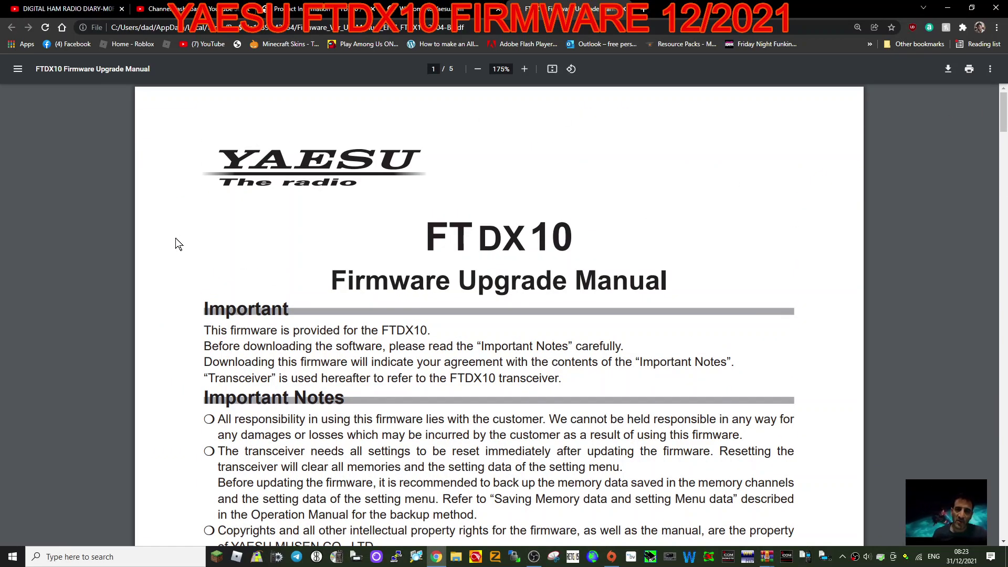
Look through the open Japanese update page and YouTube pages, and return to the FTDX10 files list on the Yaesu website
left_click(179, 8)
left_click(319, 9)
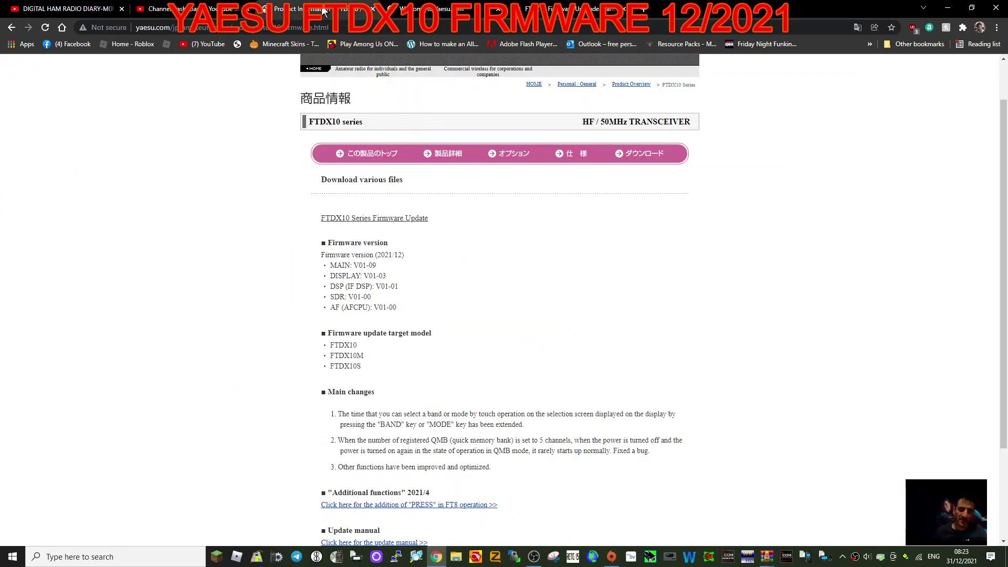
left_click(79, 13)
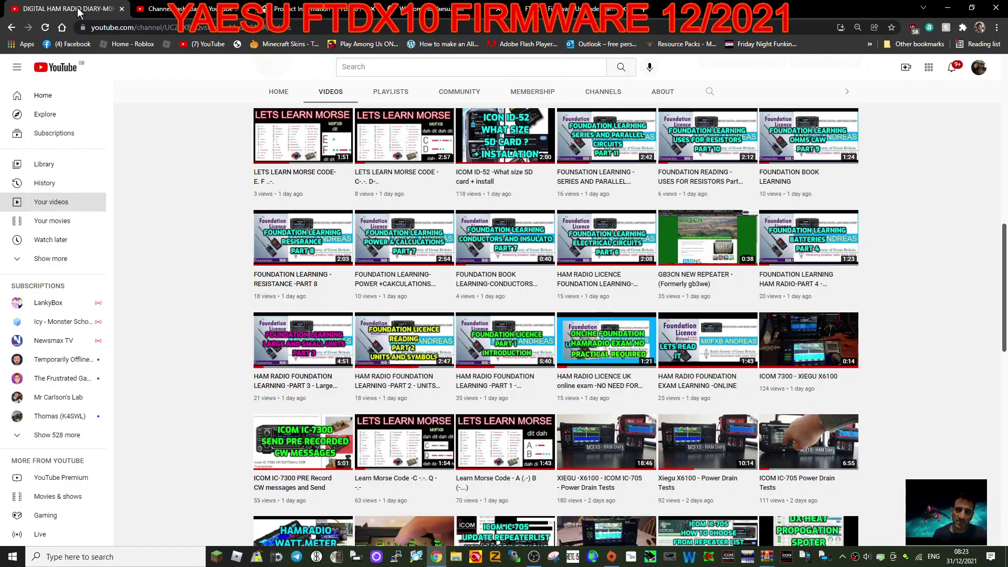
left_click(173, 10)
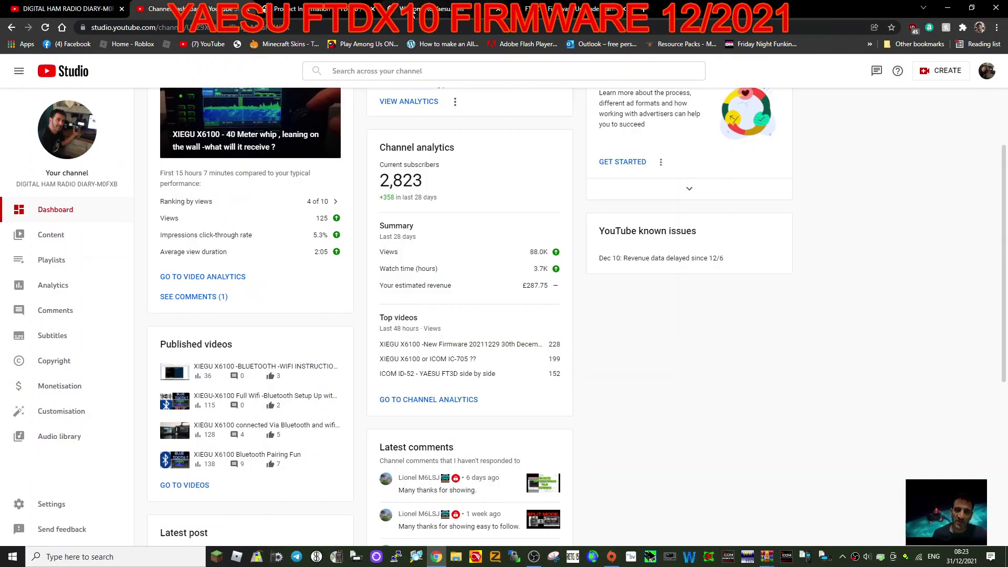
left_click(427, 11)
scroll(460, 104, "up", 4)
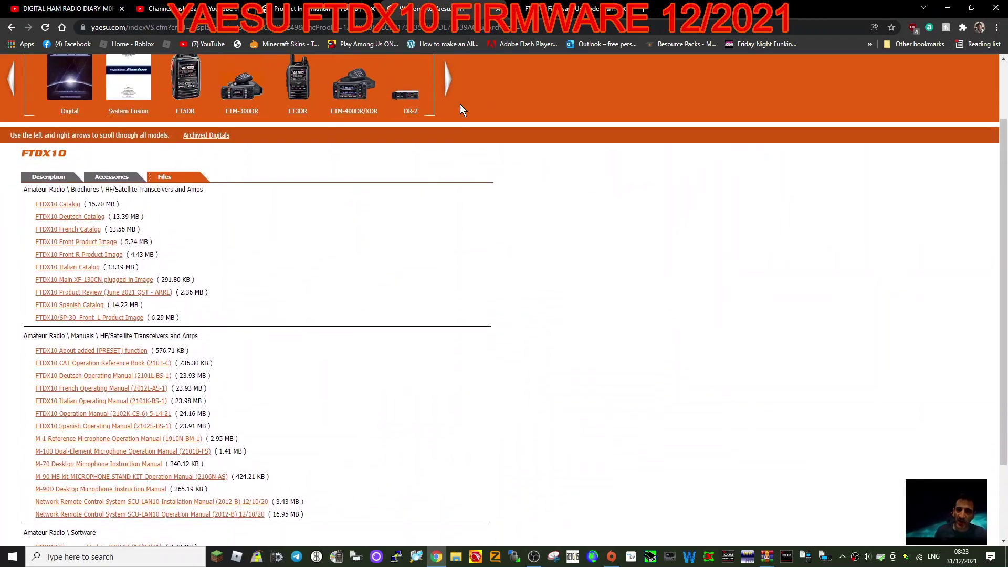